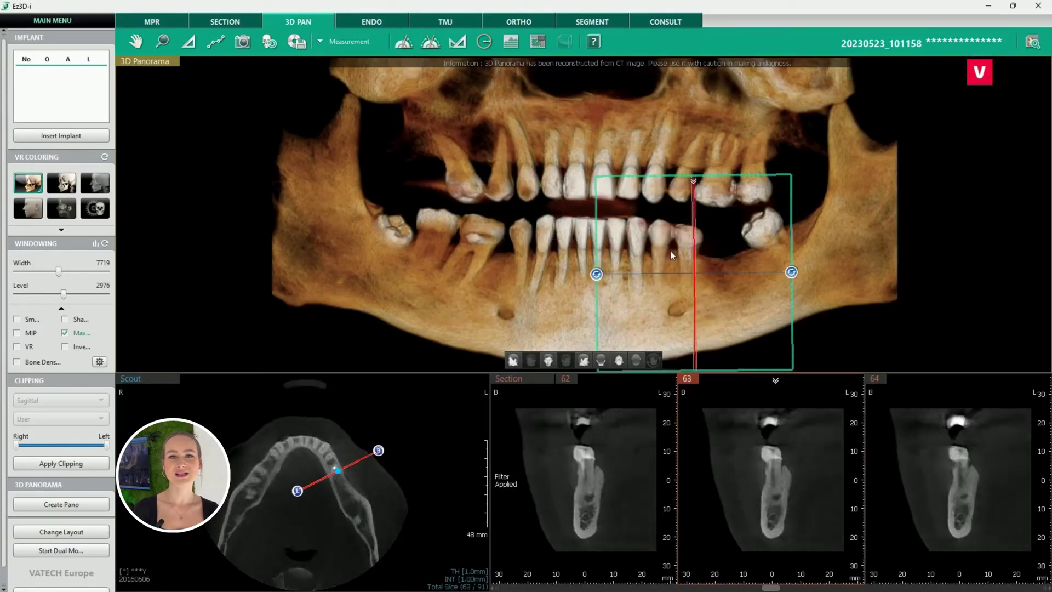
# Tilt the section box over the lower jaw's missing-molar area and trace the mandibular nerve canal through the cross-sections from the mental foramen backwards.
pyautogui.moveTo(791, 272); pyautogui.dragTo(832, 273)
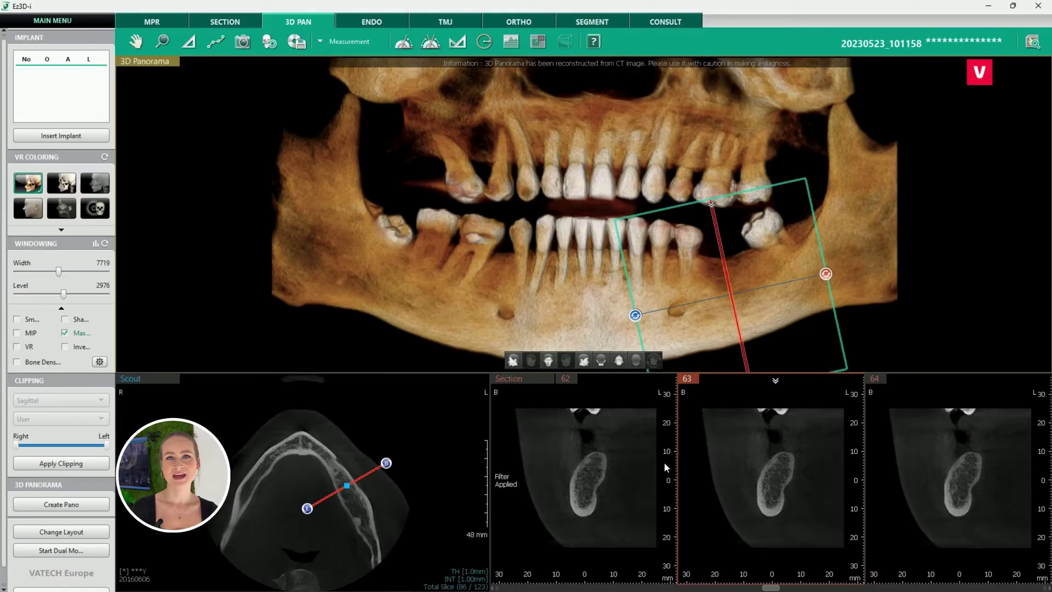
pyautogui.moveTo(387, 463)
pyautogui.mouseDown()
pyautogui.moveTo(350, 440)
pyautogui.moveTo(316, 456)
pyautogui.moveTo(305, 502)
pyautogui.moveTo(357, 441)
pyautogui.moveTo(386, 463)
pyautogui.mouseUp()
pyautogui.scroll(20, 614, 472)
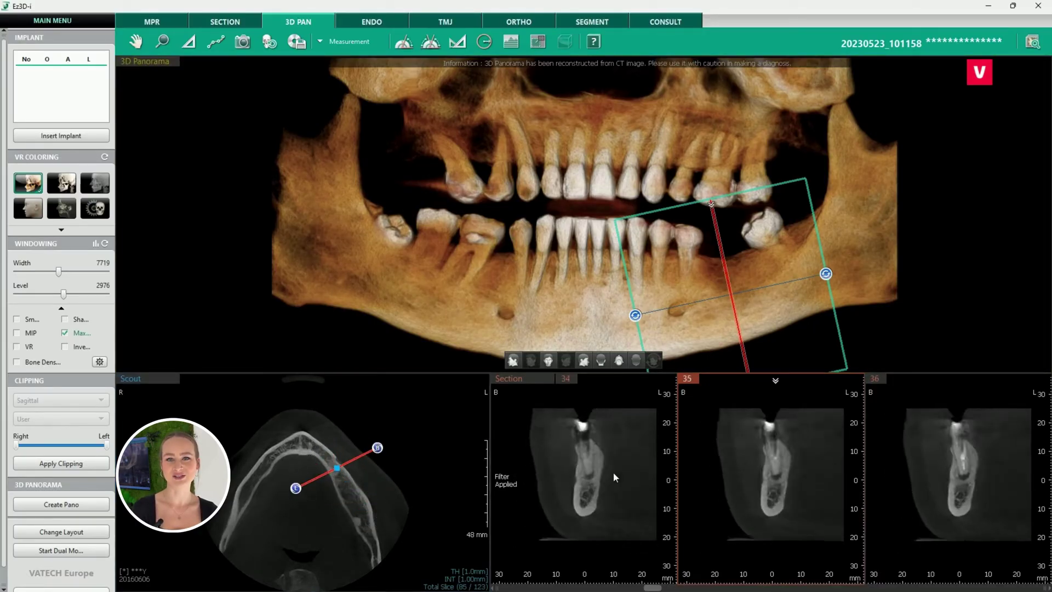
pyautogui.click(216, 41)
pyautogui.scroll(-15, 620, 492)
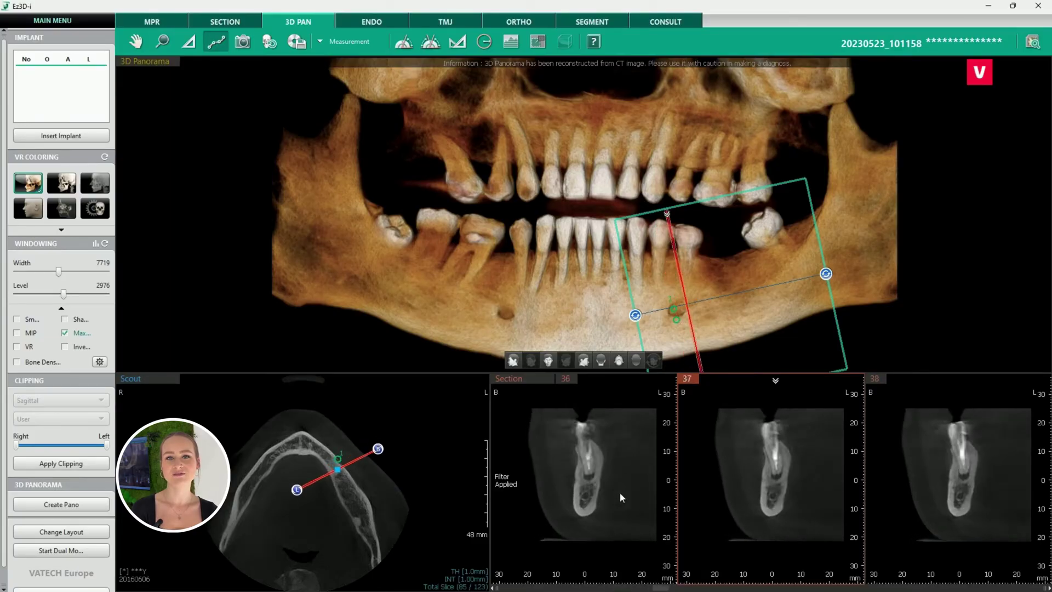
pyautogui.scroll(-5, 634, 478)
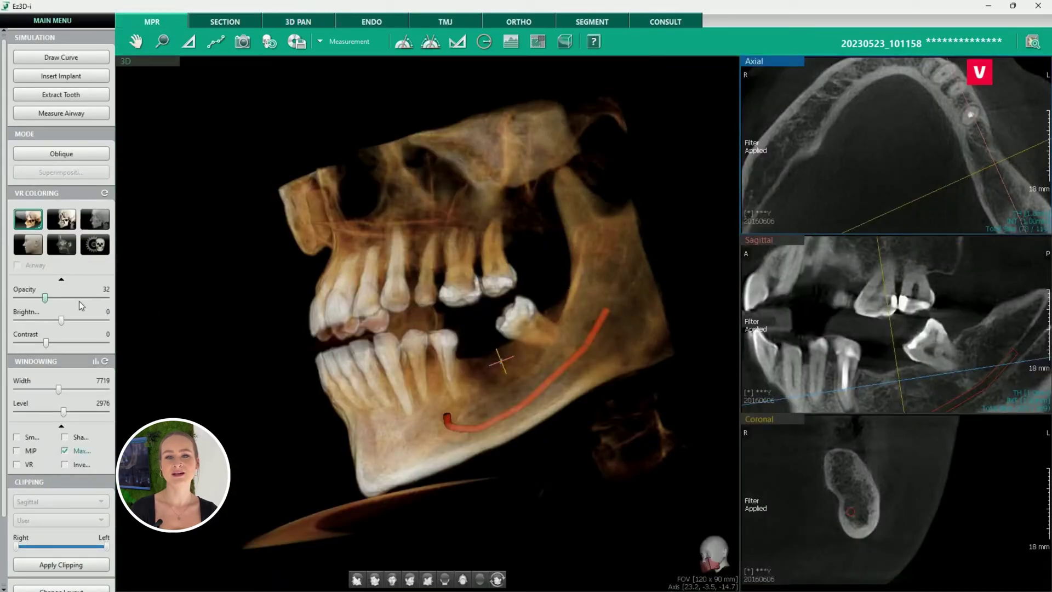
# Set the 3D rendering's opacity to 100.
pyautogui.moveTo(82, 306); pyautogui.dragTo(107, 304)
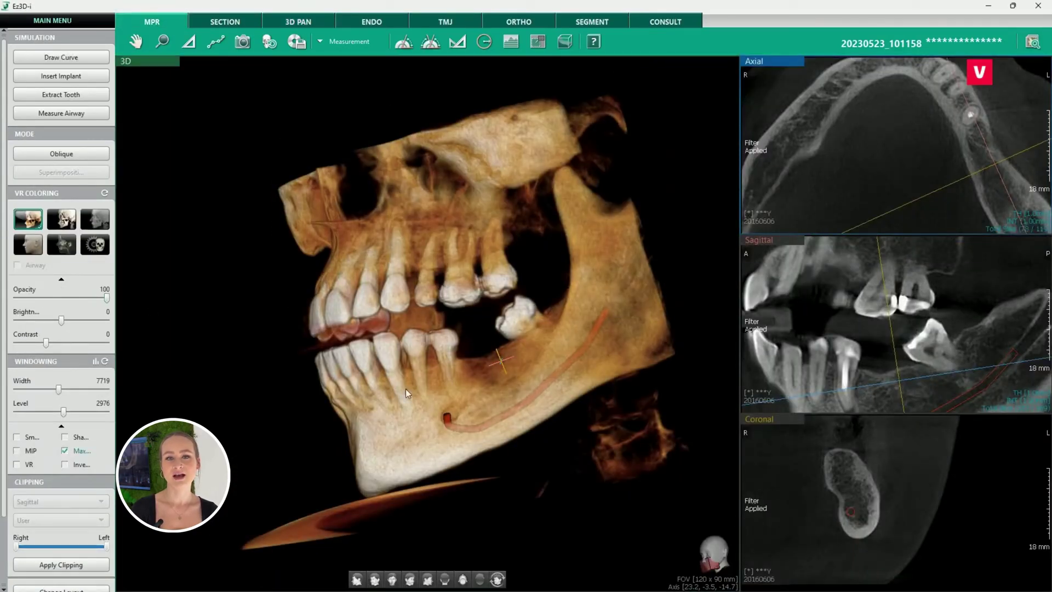
# Realign the section box in the 3D panorama over the missing lower molar and bring up cross-section 69.
pyautogui.click(298, 22)
pyautogui.moveTo(899, 296); pyautogui.dragTo(755, 338)
pyautogui.moveTo(780, 201); pyautogui.dragTo(824, 254)
pyautogui.scroll(-6, 820, 483)
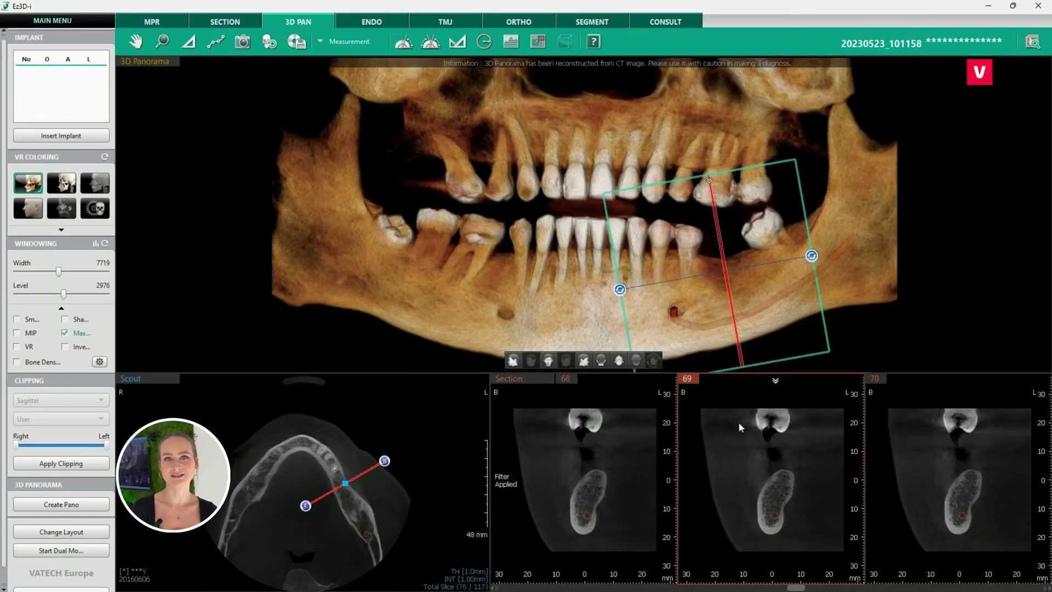
# Measure the bone density profile on section 69 along a line about 20.7 mm long between the nerve canal and above the ridge.
pyautogui.doubleClick(741, 458)
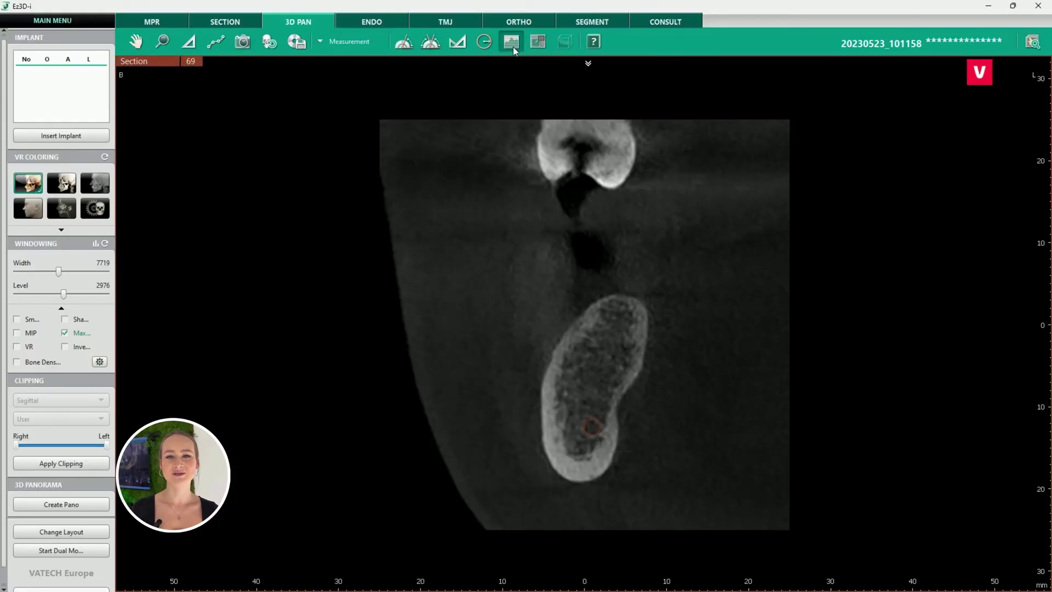
pyautogui.click(595, 418)
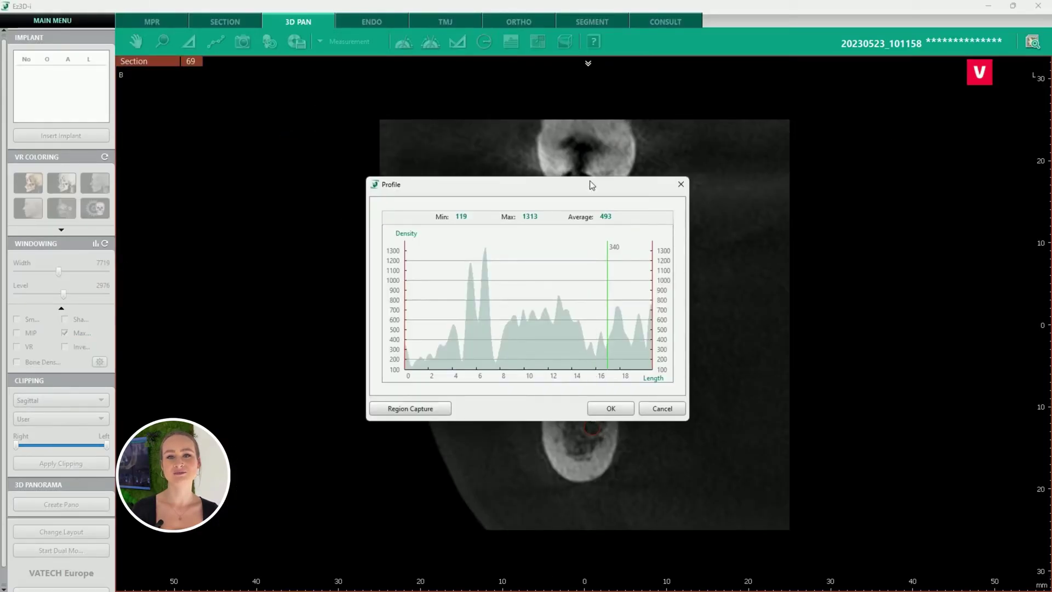
pyautogui.moveTo(589, 180); pyautogui.dragTo(438, 158)
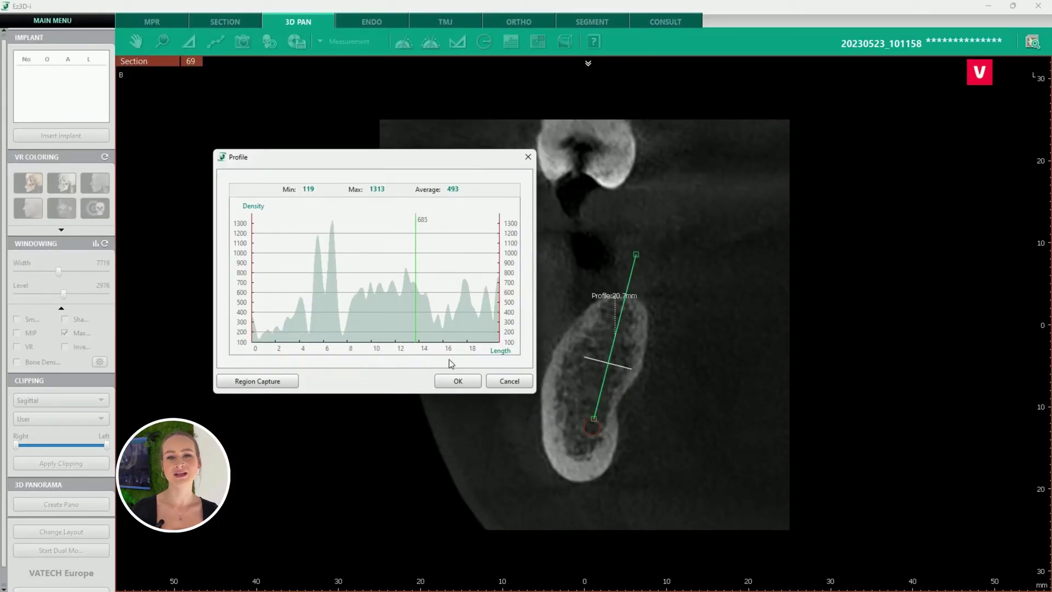
pyautogui.click(468, 382)
pyautogui.doubleClick(156, 65)
# Insert an implant with occlusal 3.7 and length 11.5 along the ridge length measurement on section 63.
pyautogui.rightClick(789, 469)
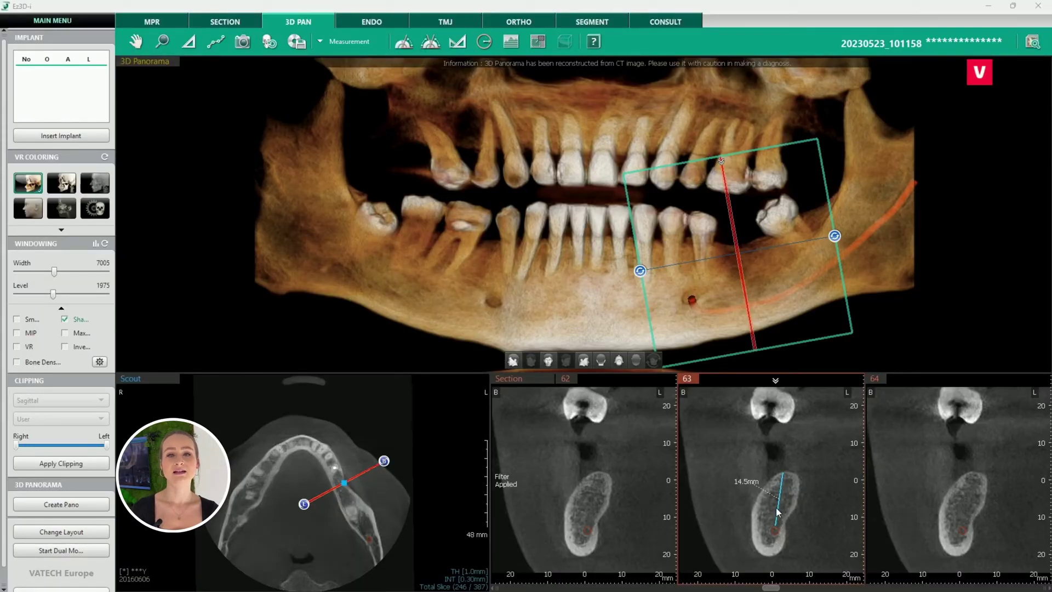
pyautogui.rightClick(778, 512)
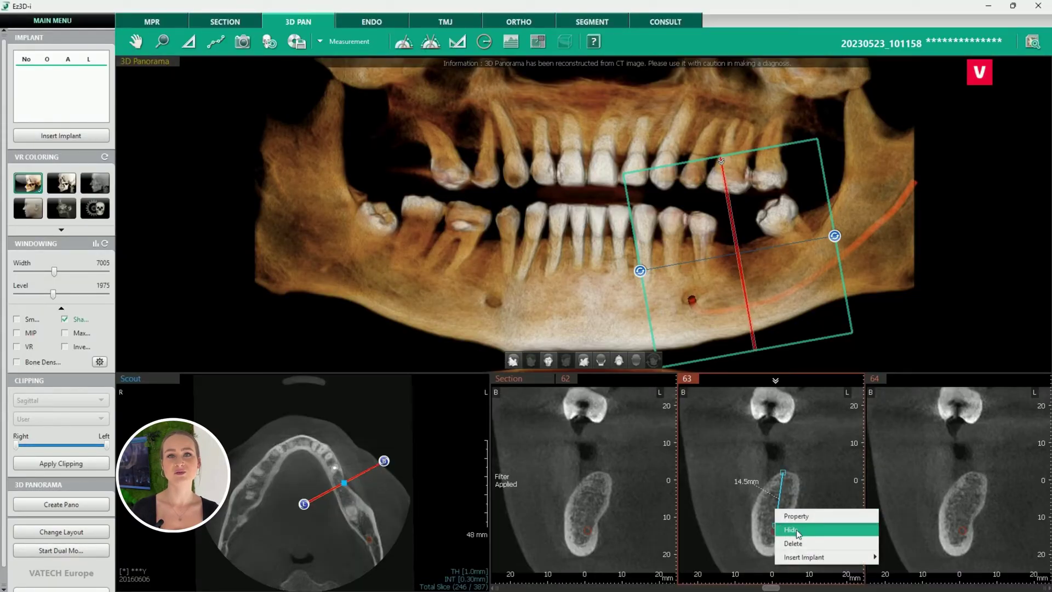
pyautogui.moveTo(804, 559)
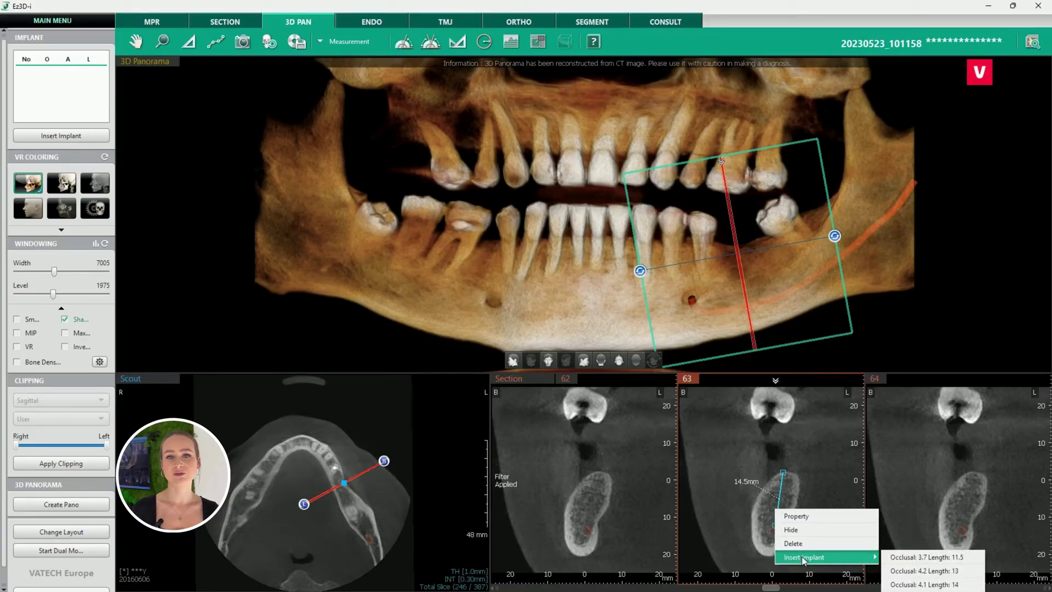
pyautogui.click(913, 557)
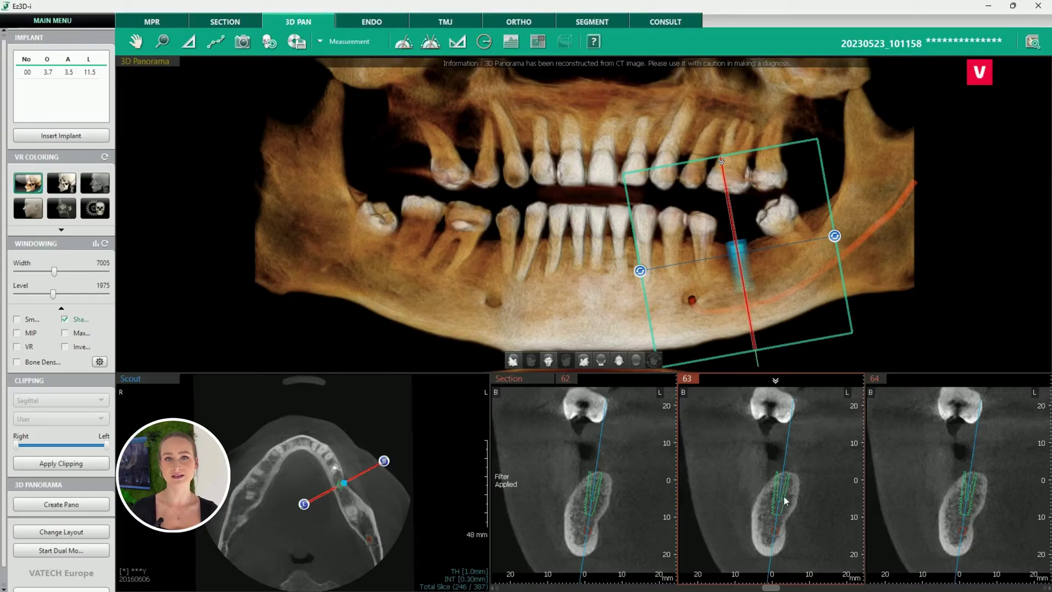
# Set the MPR axis to the inserted implant and rotate the axial view's crosshair slightly around it.
pyautogui.click(156, 23)
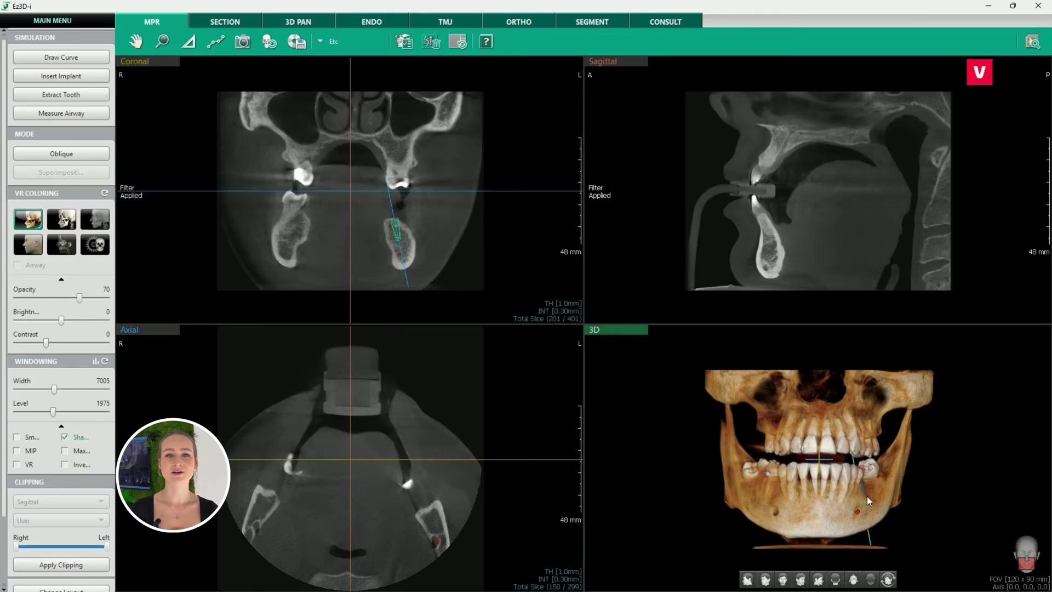
pyautogui.moveTo(869, 498); pyautogui.dragTo(709, 484)
pyautogui.rightClick(839, 498)
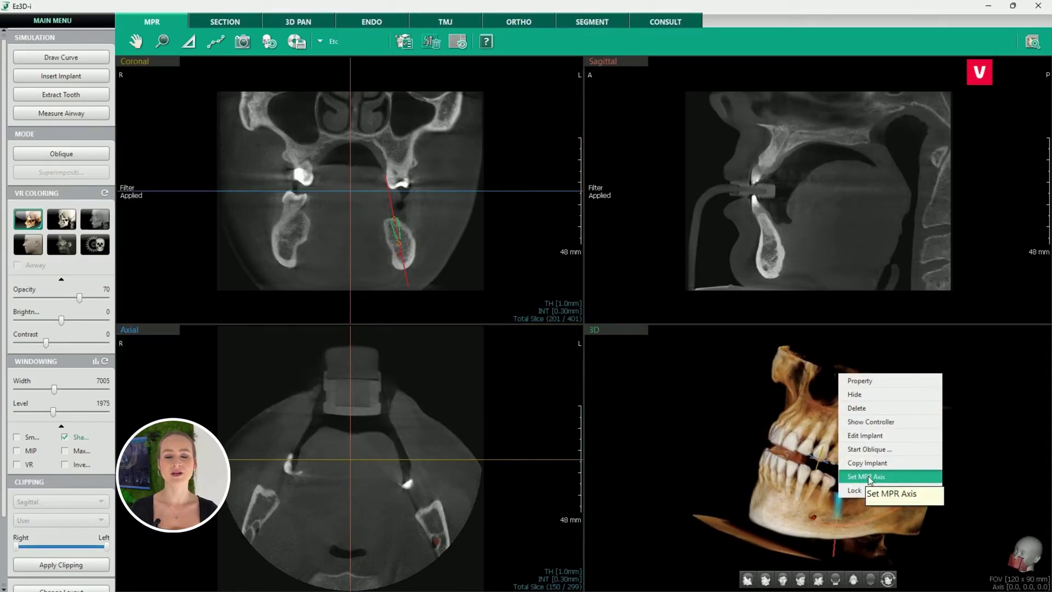
pyautogui.click(868, 476)
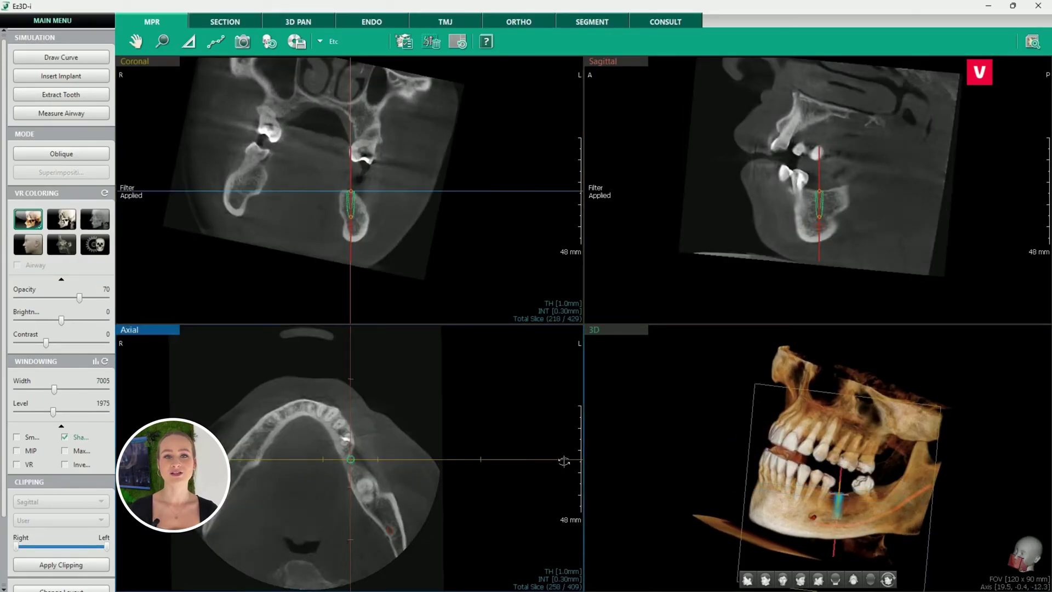
pyautogui.moveTo(561, 460); pyautogui.dragTo(582, 448)
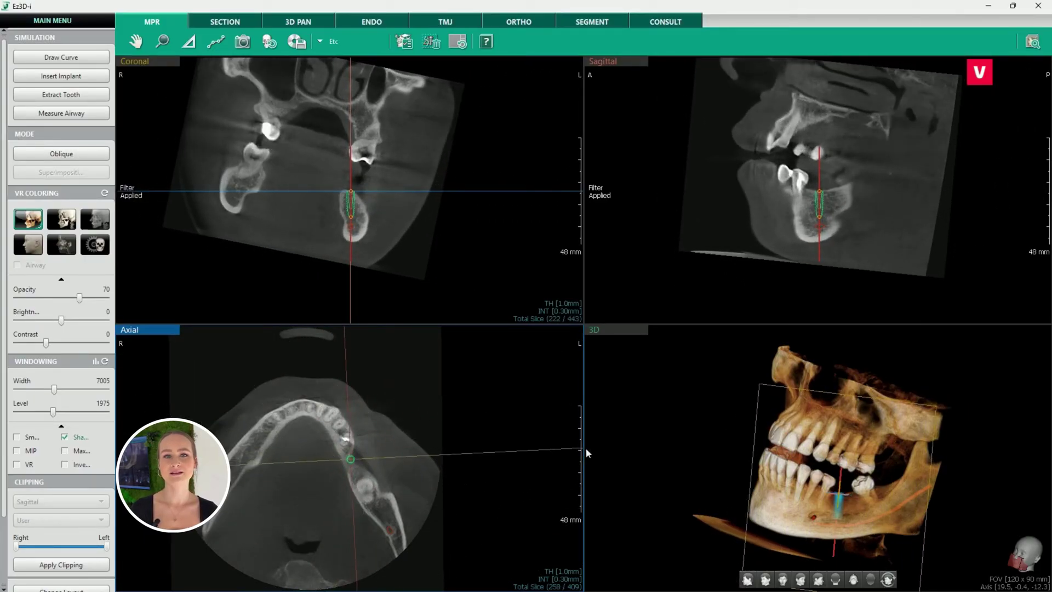
# Fine-tune the implant's position within the bone on the coronal view and rotate the axial crosshair to follow the jaw arch.
pyautogui.doubleClick(152, 64)
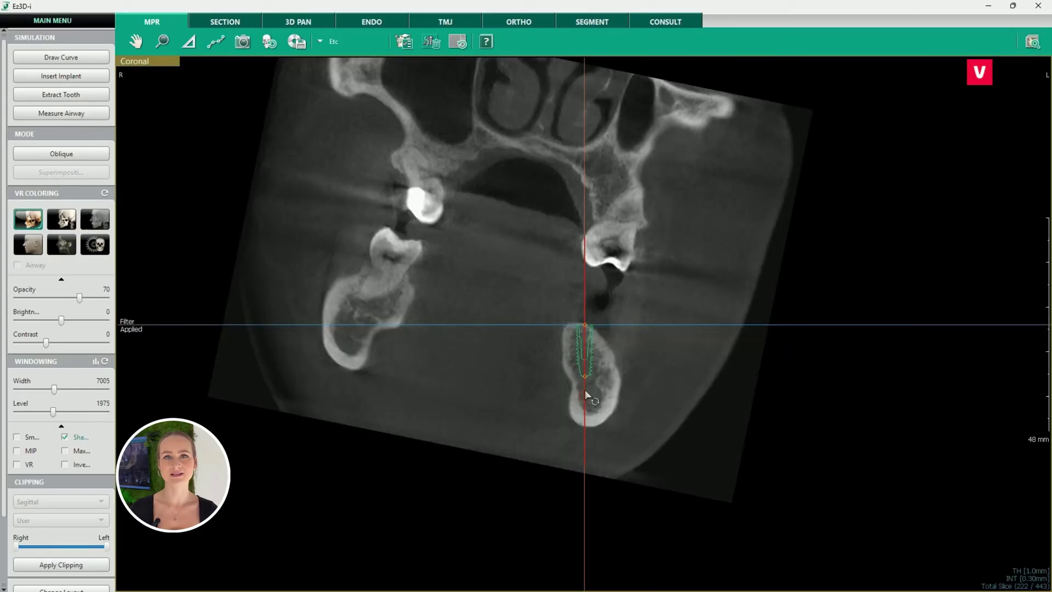
pyautogui.moveTo(583, 351); pyautogui.dragTo(583, 357)
pyautogui.doubleClick(821, 207)
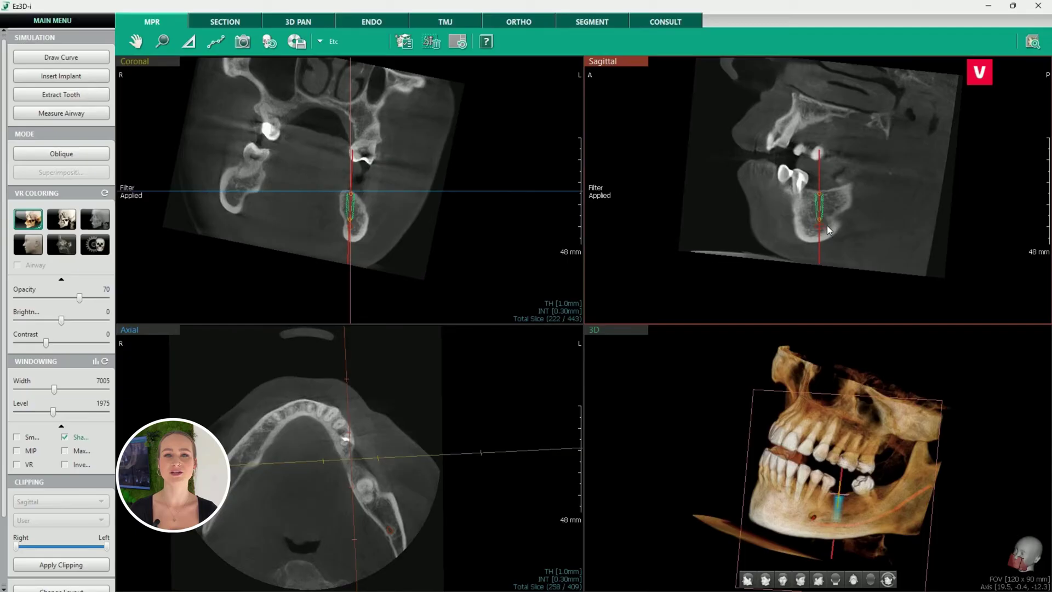
pyautogui.moveTo(345, 333); pyautogui.dragTo(293, 345)
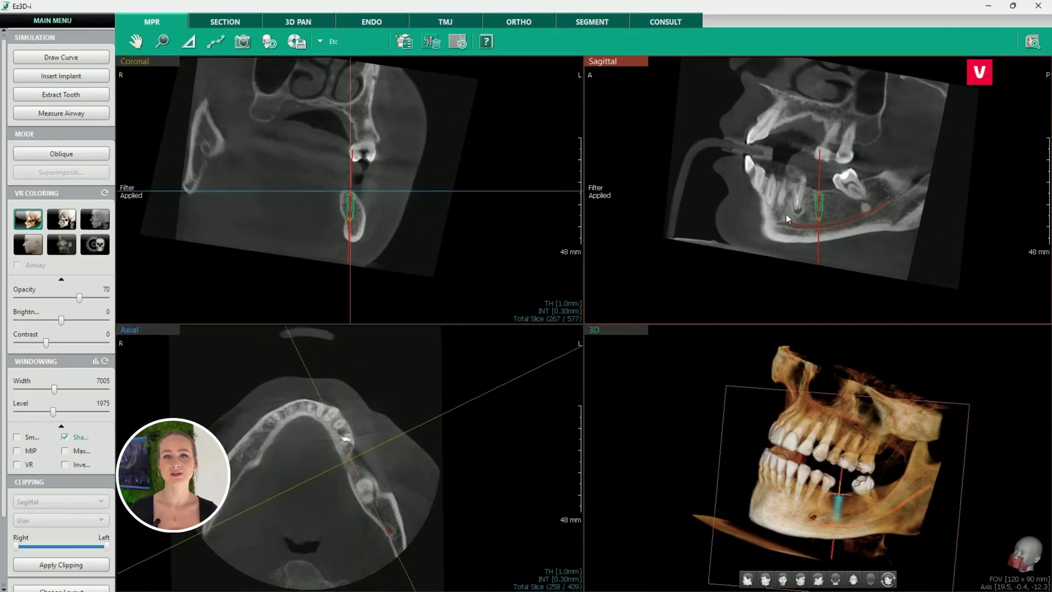
# Open the implant's properties and set its company to LASAK.
pyautogui.rightClick(820, 205)
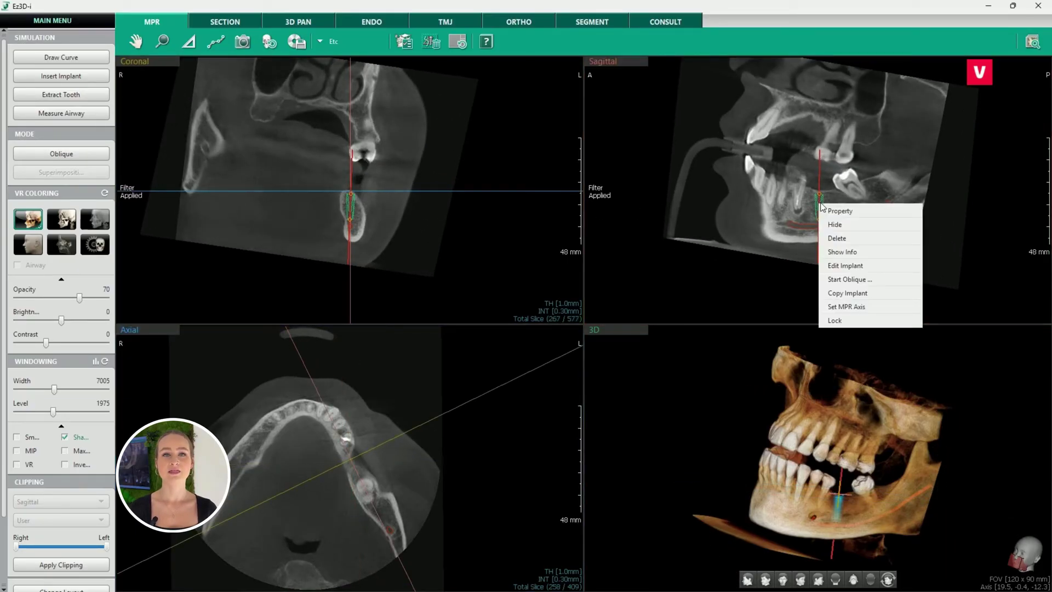
pyautogui.click(856, 219)
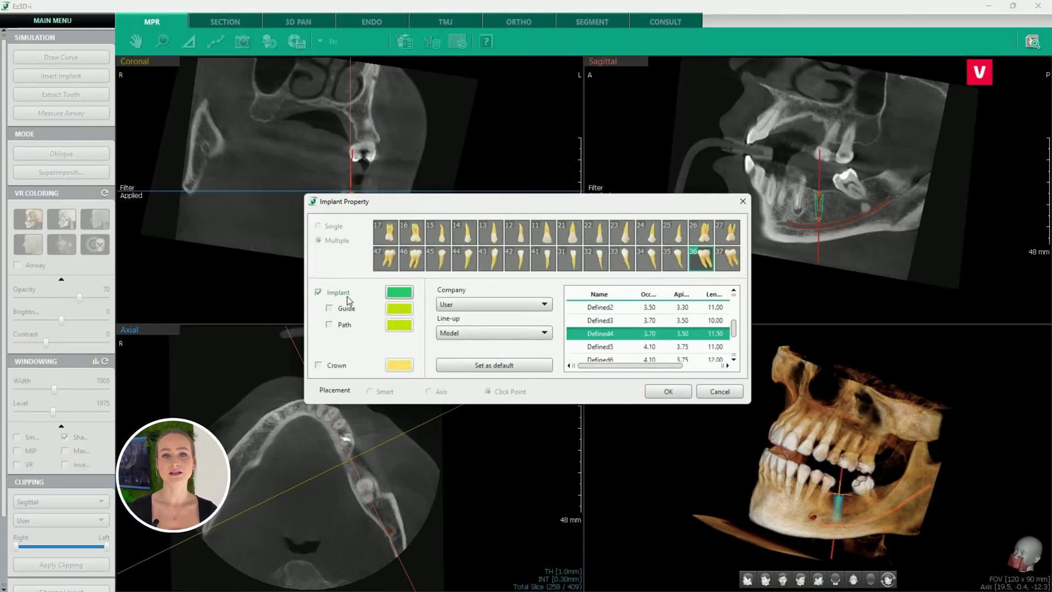
pyautogui.click(487, 314)
pyautogui.scroll(-10, 477, 383)
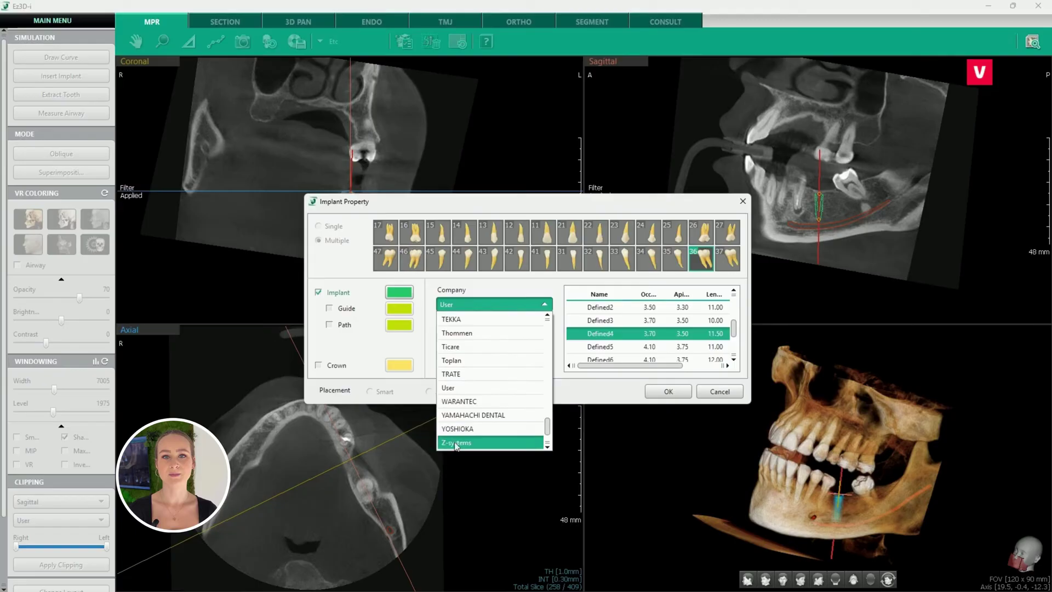
pyautogui.scroll(5, 471, 428)
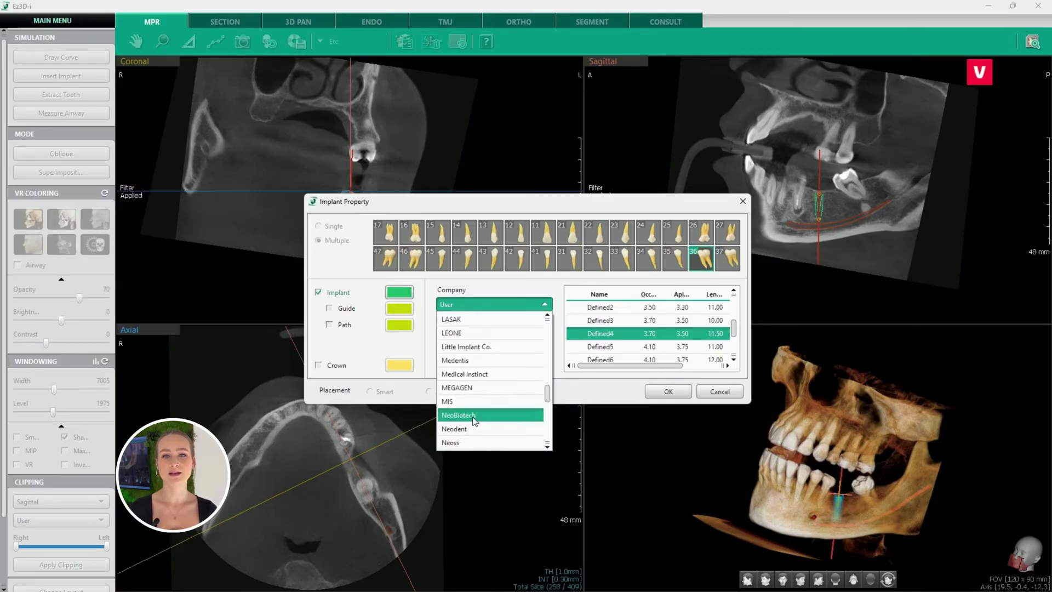
pyautogui.click(490, 319)
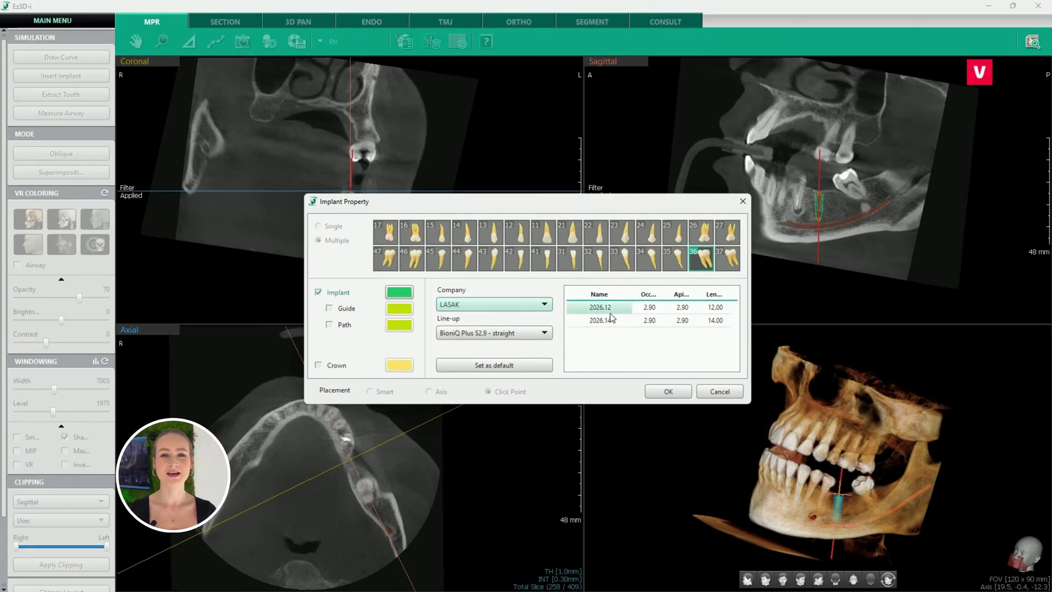
pyautogui.click(494, 334)
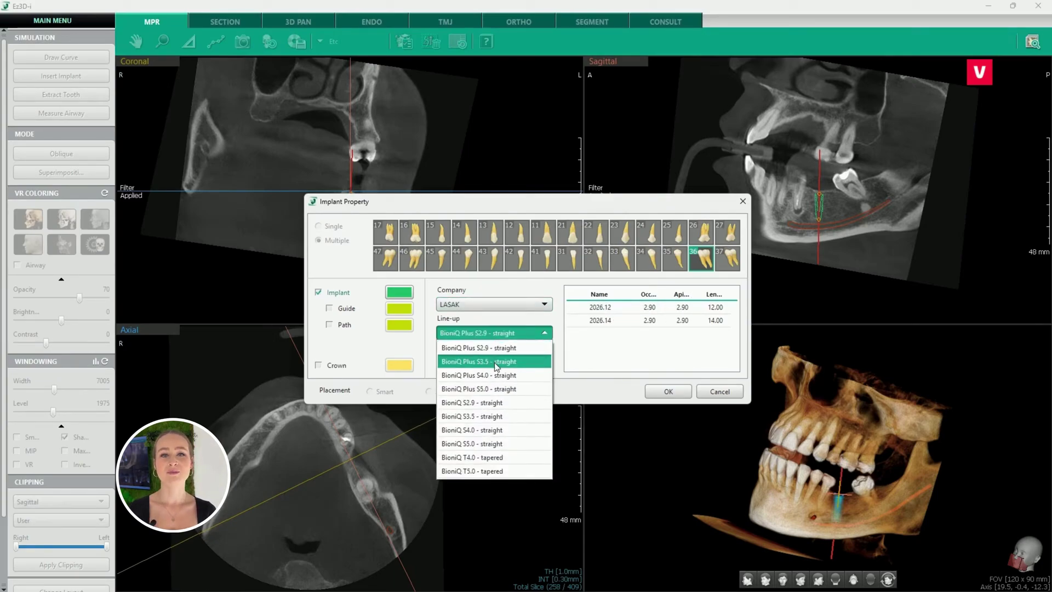
pyautogui.click(495, 362)
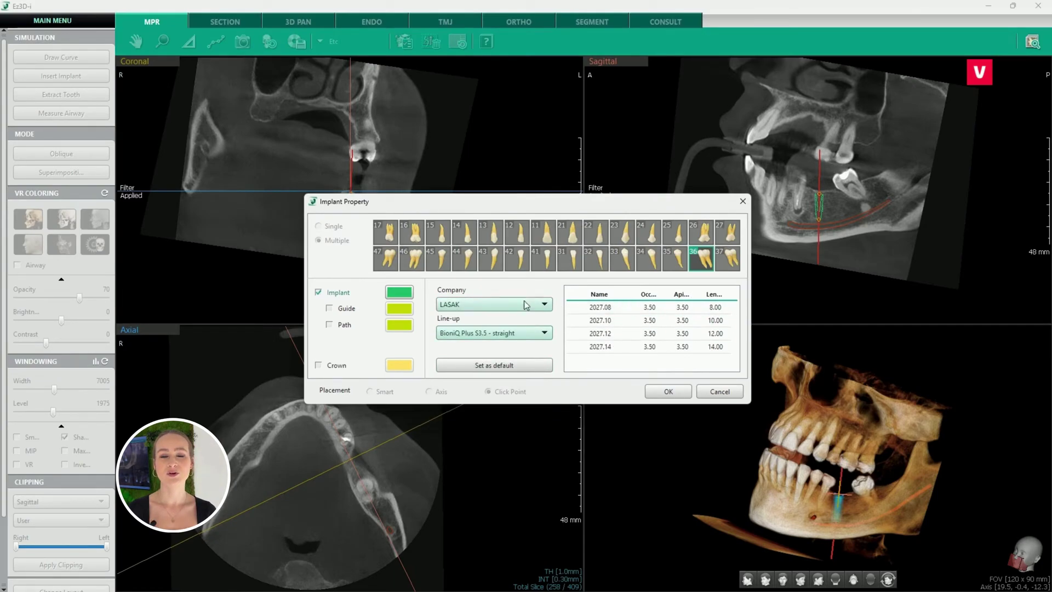
pyautogui.click(497, 335)
pyautogui.click(507, 352)
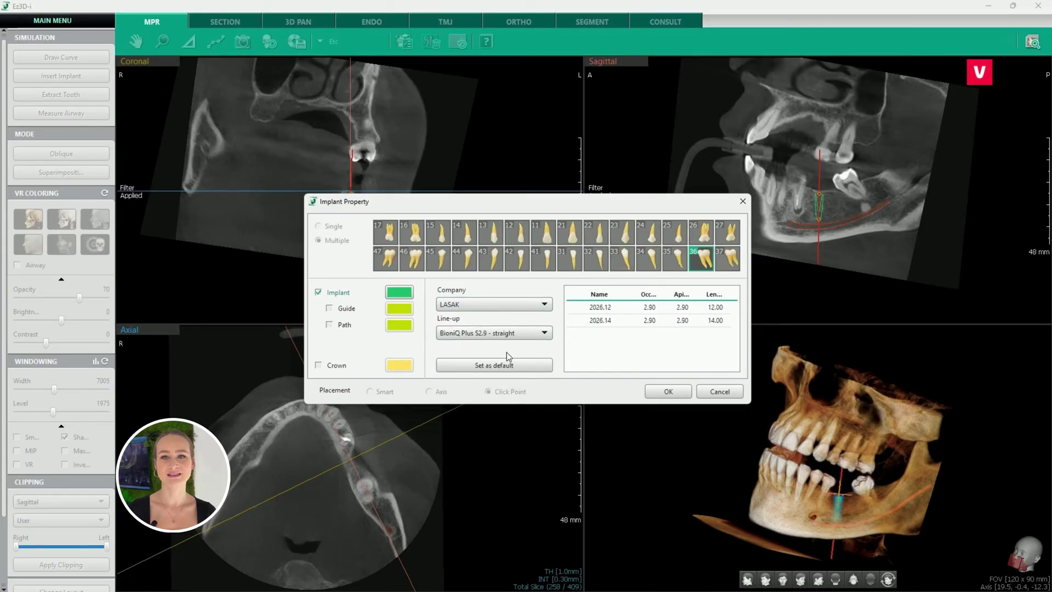
# Change the implant to the BioniQ Plus S3.5 - straight line-up, model 2027.12 with length 12.00, and apply it.
pyautogui.click(515, 334)
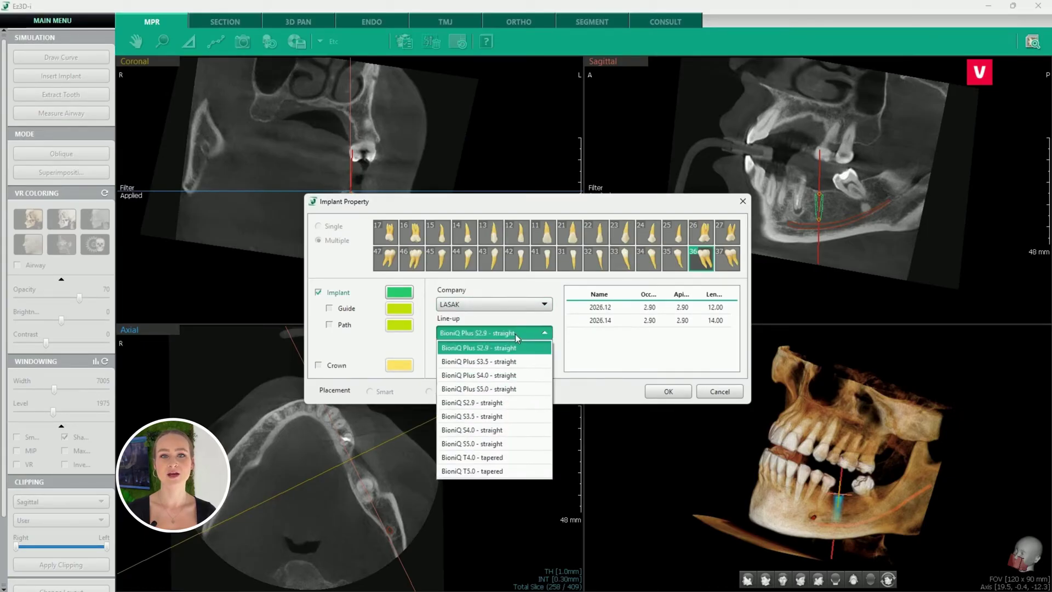
pyautogui.click(514, 362)
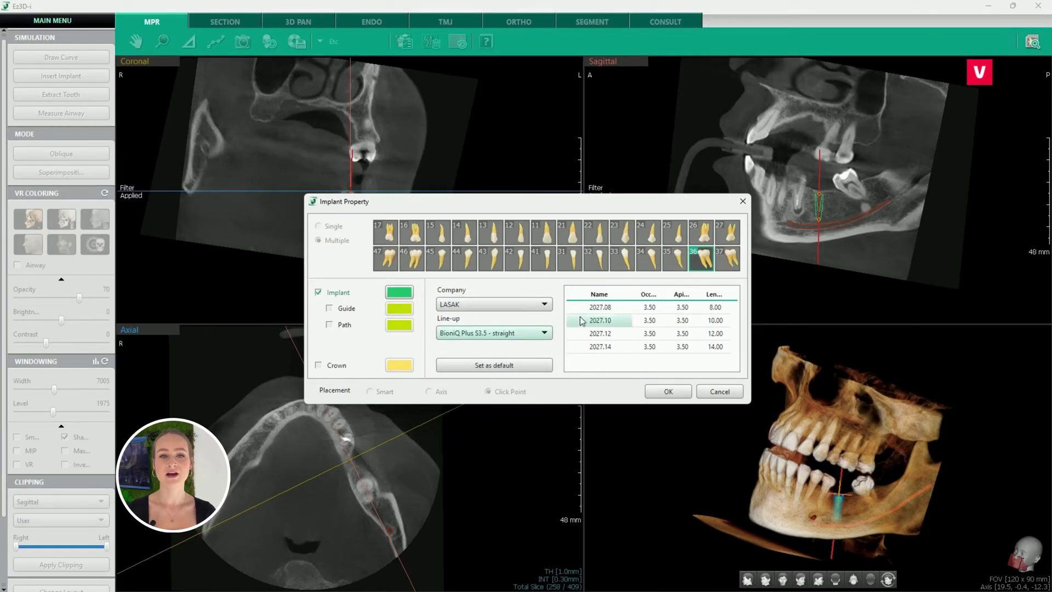
pyautogui.click(714, 337)
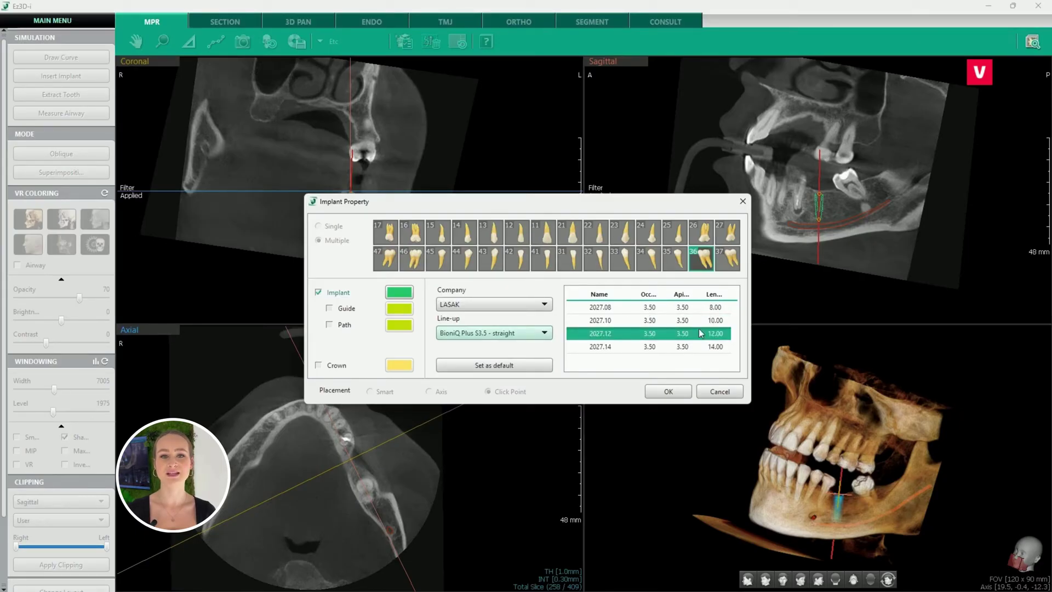
pyautogui.click(668, 391)
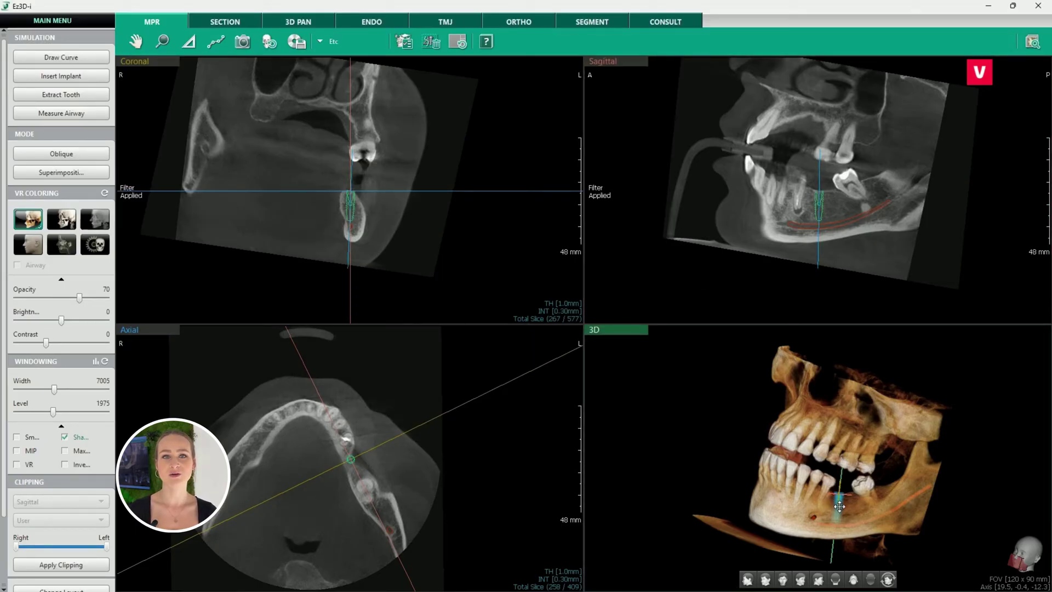
# Show the implant's controller in the enlarged 3D view and adjust the implant's placement in the lower jaw.
pyautogui.doubleClick(618, 331)
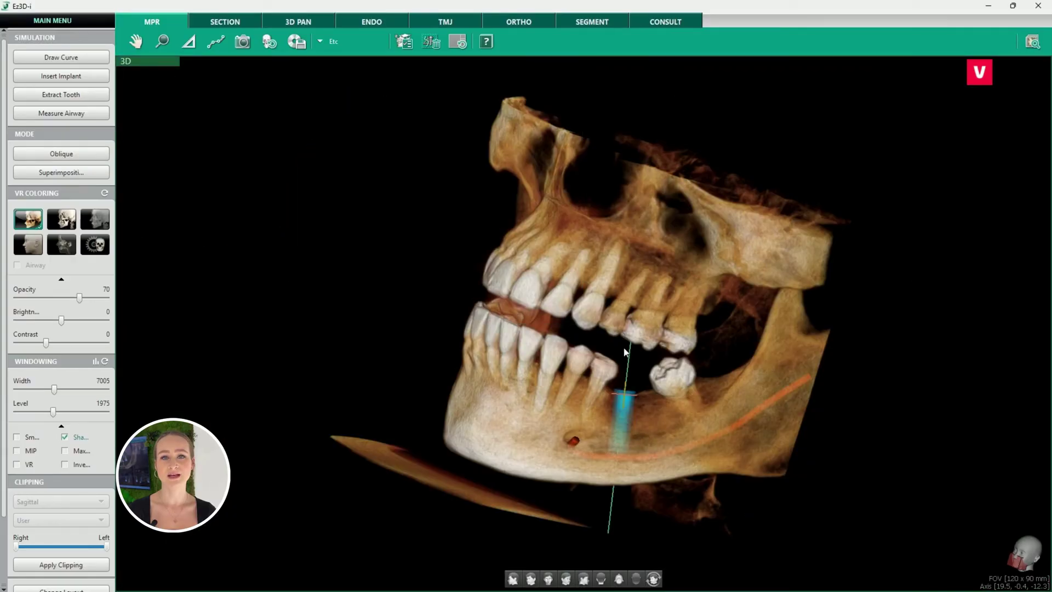
pyautogui.rightClick(623, 428)
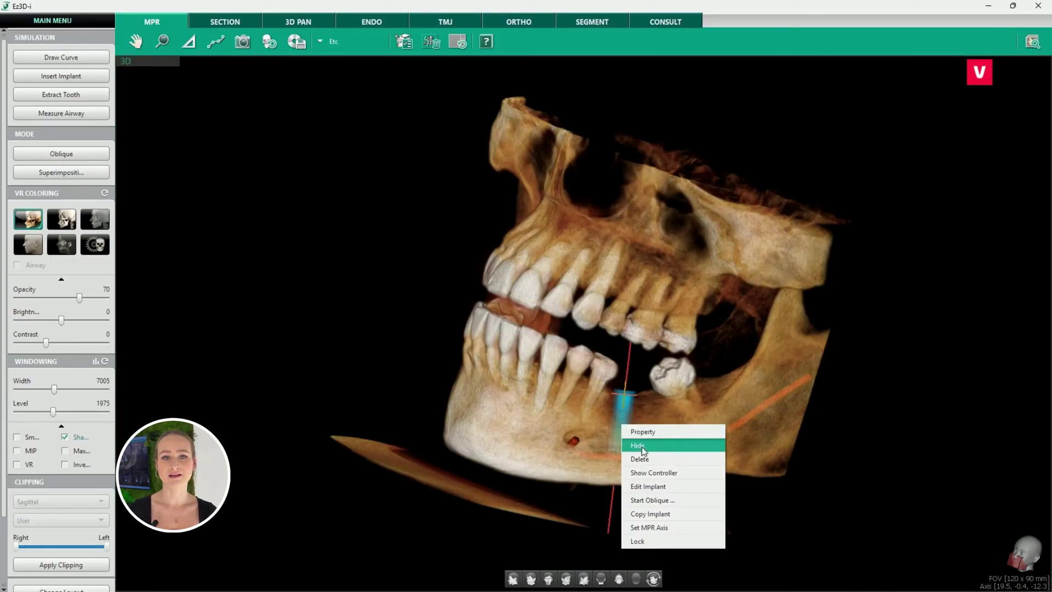
pyautogui.click(652, 471)
pyautogui.moveTo(488, 314); pyautogui.dragTo(575, 246)
pyautogui.moveTo(682, 388); pyautogui.dragTo(694, 410)
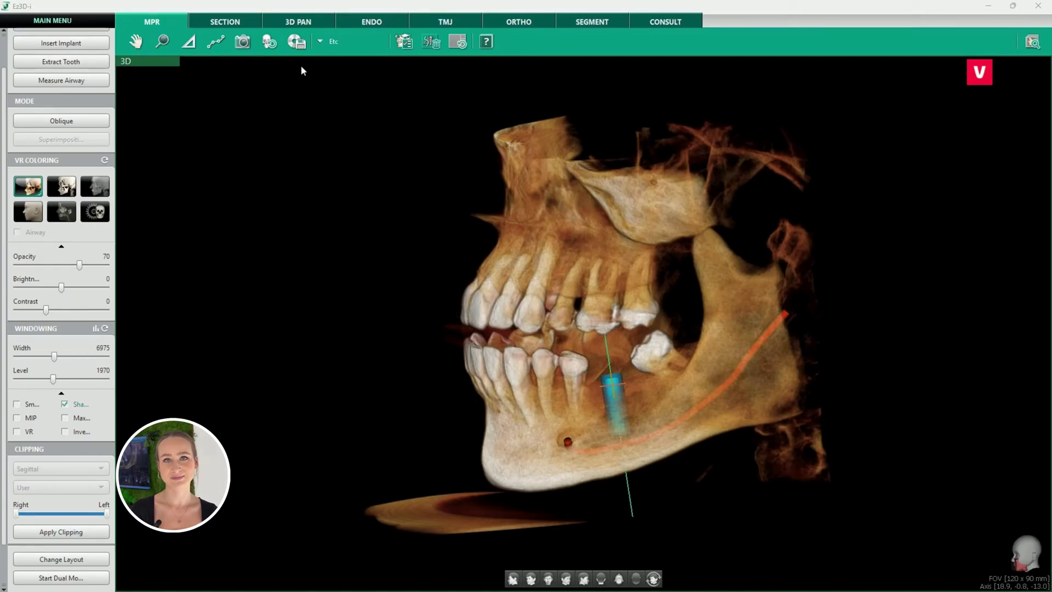
# Return to the four-view layout and set the implant's length to 10.00 in the implant editor, then apply it.
pyautogui.doubleClick(158, 63)
pyautogui.click(355, 212)
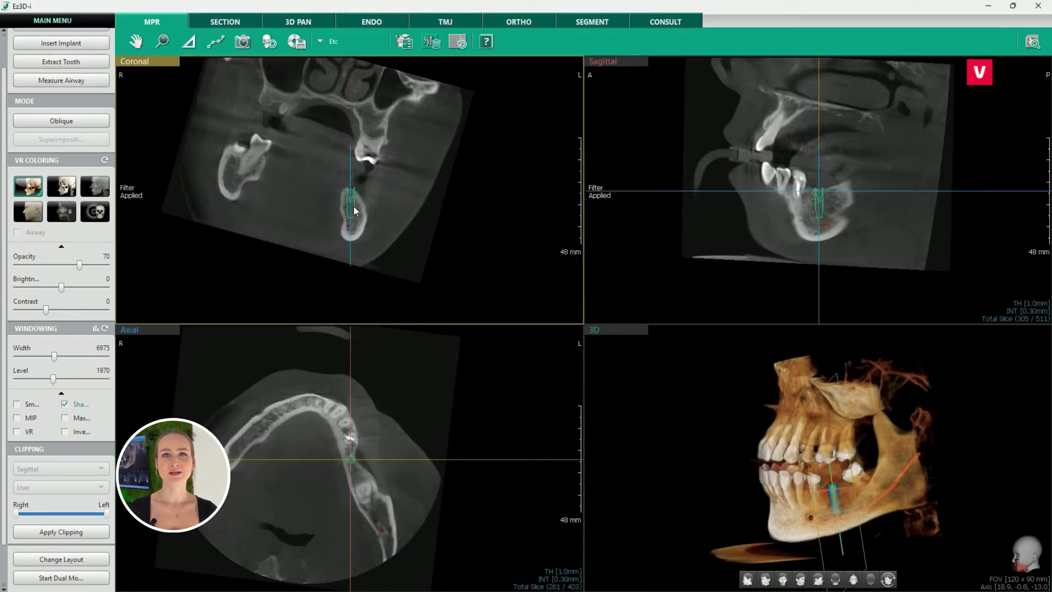
pyautogui.rightClick(351, 206)
pyautogui.click(388, 265)
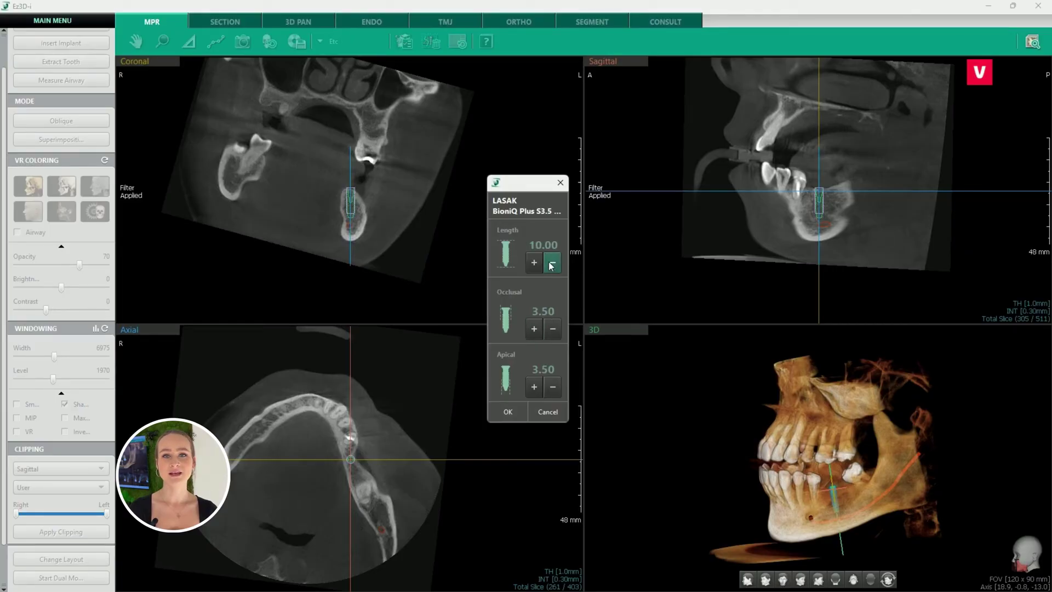
pyautogui.click(511, 415)
# Move the implant slightly deeper into the bone on the enlarged coronal view and set the MPR axis to the implant.
pyautogui.doubleClick(151, 61)
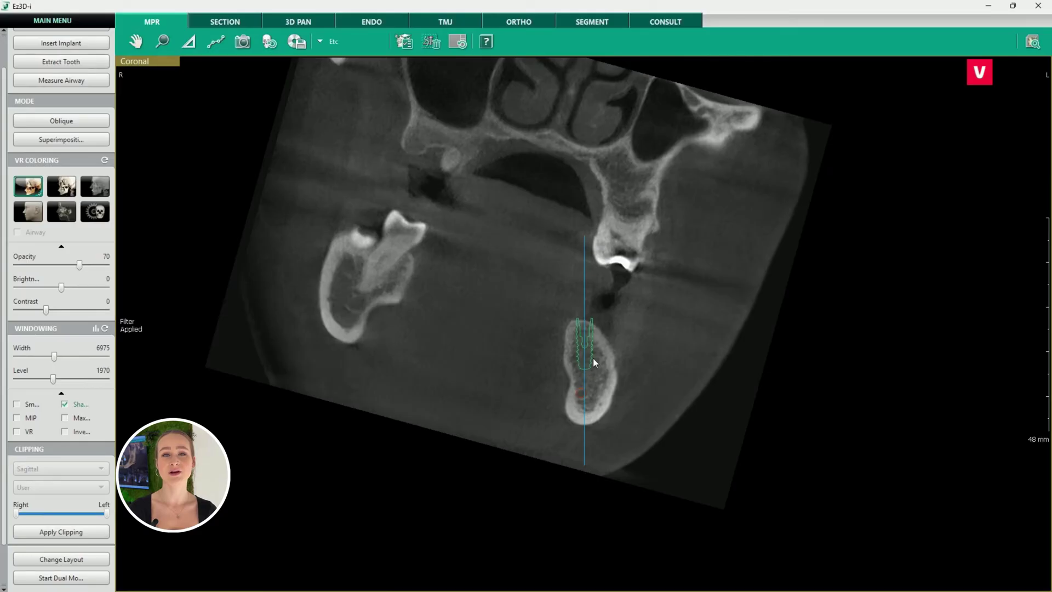
pyautogui.click(584, 344)
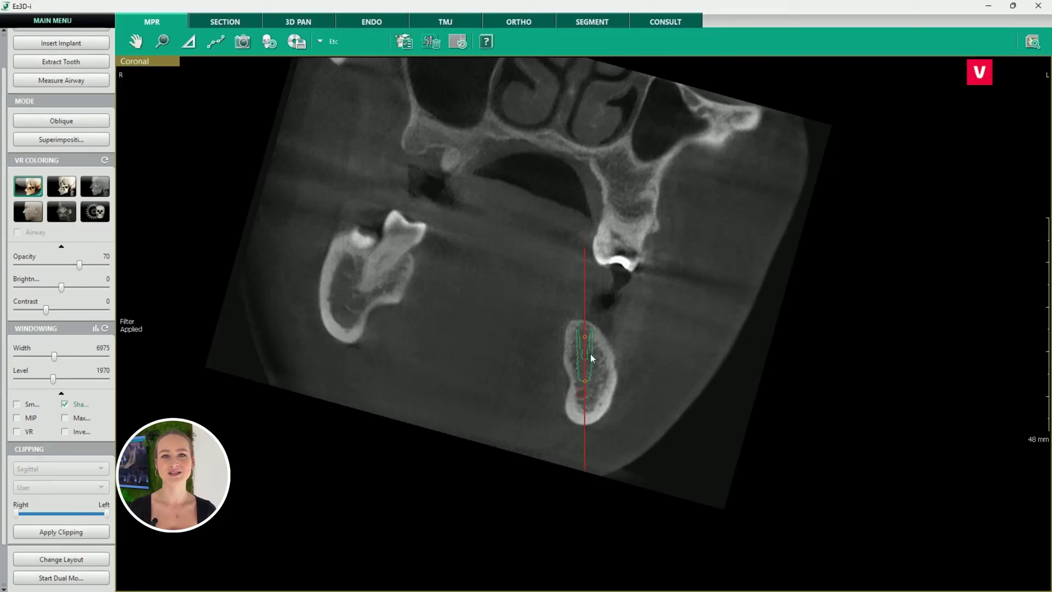
pyautogui.doubleClick(145, 65)
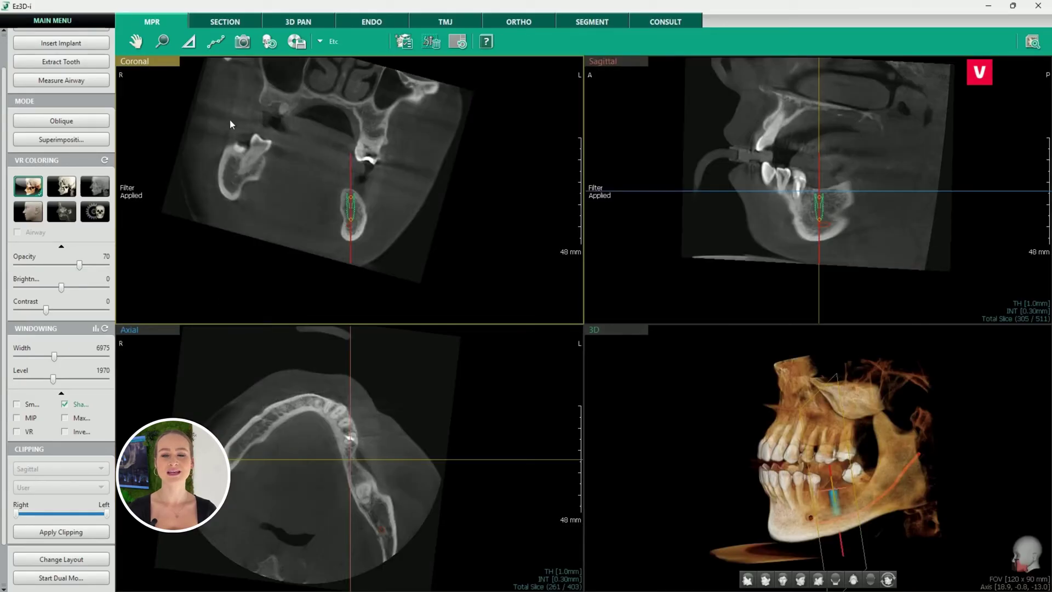
pyautogui.rightClick(349, 212)
pyautogui.click(378, 313)
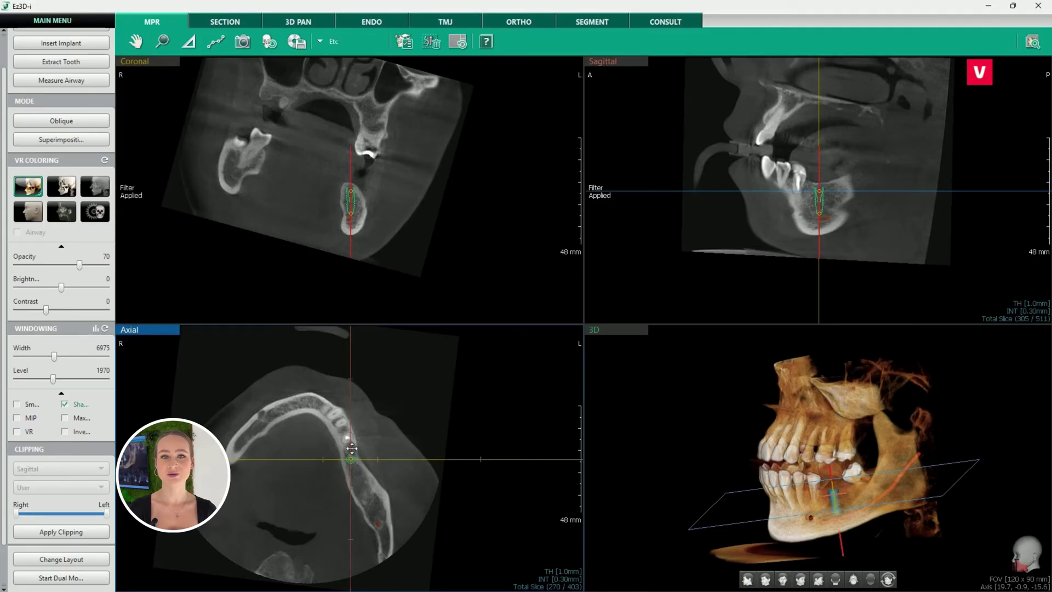
# Enable the crown in the properties of the implant at tooth 36 and apply the change.
pyautogui.rightClick(351, 200)
pyautogui.click(393, 206)
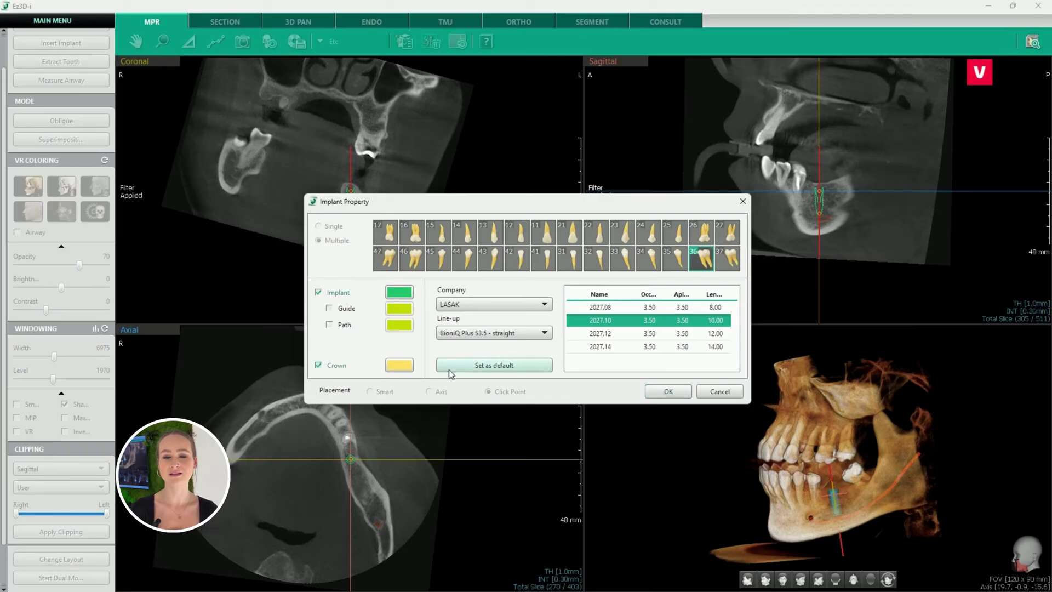
pyautogui.click(677, 391)
# Edit the implant's crown from the sagittal view, reduce its dimensions and apply them.
pyautogui.rightClick(825, 180)
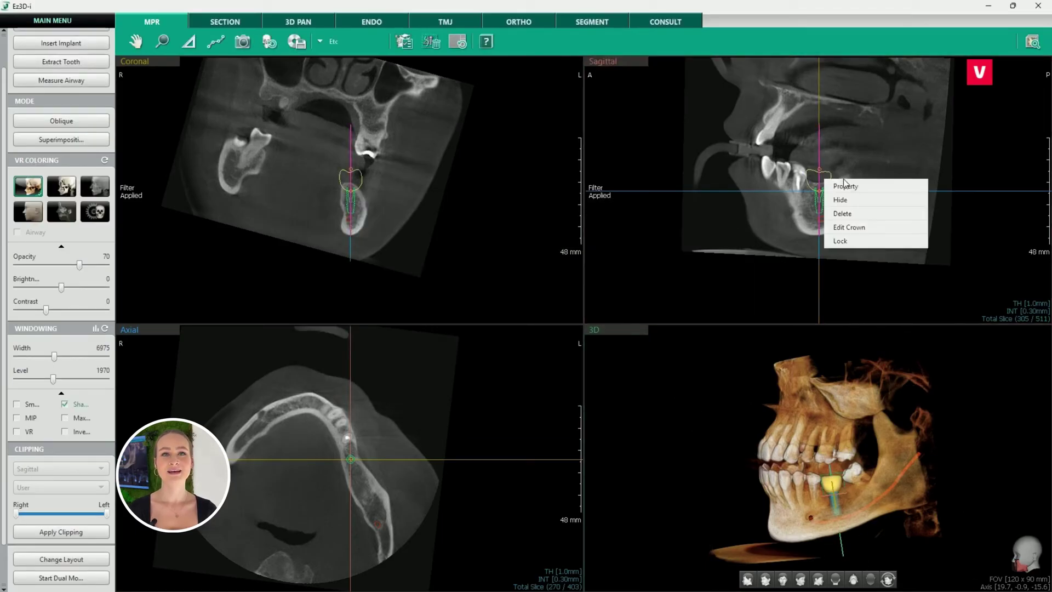
pyautogui.click(844, 186)
pyautogui.click(553, 265)
pyautogui.click(553, 382)
pyautogui.click(508, 409)
# Show the crown's controller in the enlarged 3D view and adjust the crown's placement above the implant.
pyautogui.doubleClick(630, 331)
pyautogui.moveTo(633, 238); pyautogui.dragTo(574, 432)
pyautogui.moveTo(536, 335)
pyautogui.mouseDown()
pyautogui.moveTo(511, 359)
pyautogui.moveTo(530, 342)
pyautogui.mouseUp()
pyautogui.moveTo(745, 280); pyautogui.dragTo(512, 332)
pyautogui.rightClick(541, 375)
pyautogui.click(580, 428)
pyautogui.moveTo(605, 385); pyautogui.dragTo(601, 383)
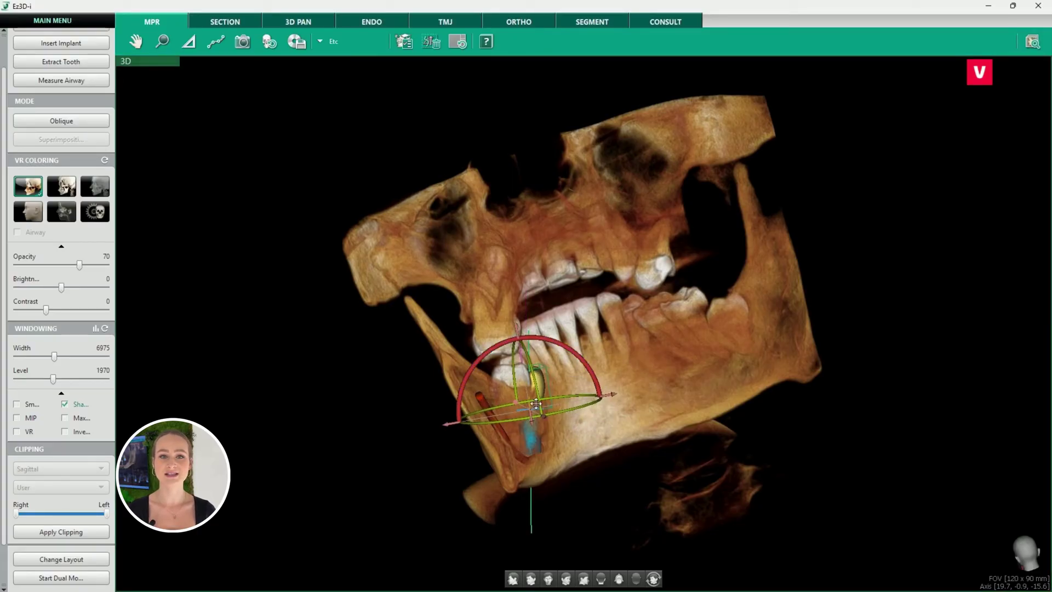
pyautogui.moveTo(519, 330); pyautogui.dragTo(517, 324)
pyautogui.click(699, 326)
pyautogui.moveTo(423, 362); pyautogui.dragTo(791, 408)
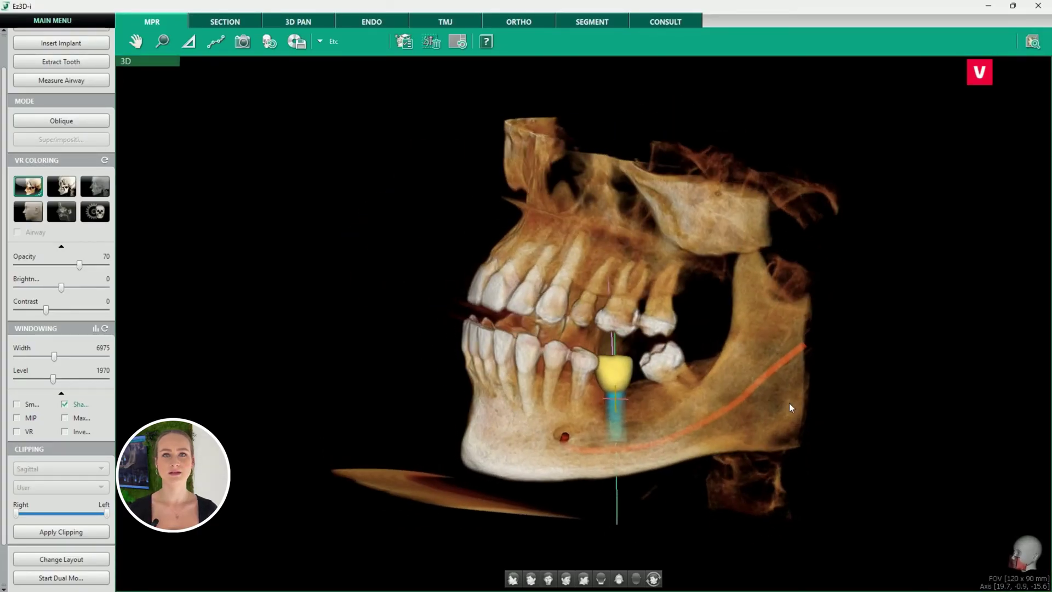
pyautogui.doubleClick(152, 67)
# Tilt and reposition the crown on the coronal view so it sits over the implant below the upper molar.
pyautogui.rightClick(824, 198)
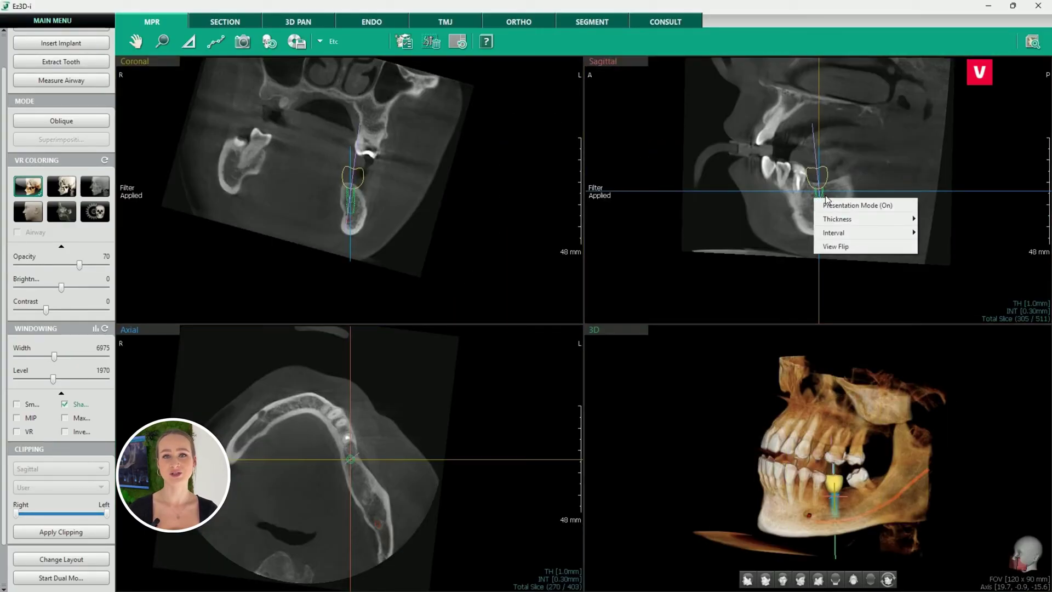
pyautogui.click(826, 202)
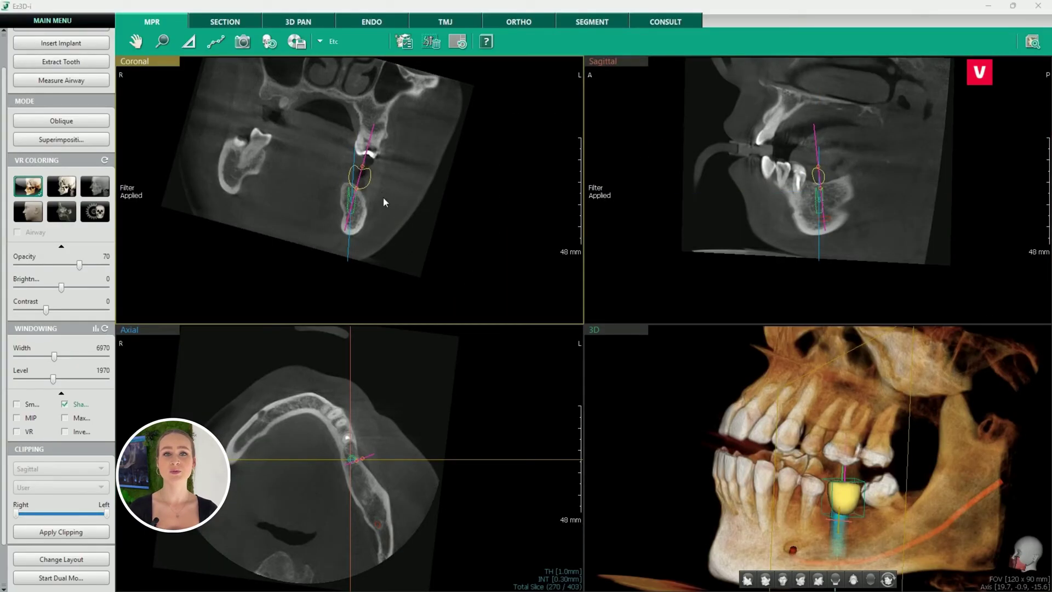
pyautogui.moveTo(359, 177); pyautogui.dragTo(360, 131)
pyautogui.moveTo(352, 178); pyautogui.dragTo(356, 173)
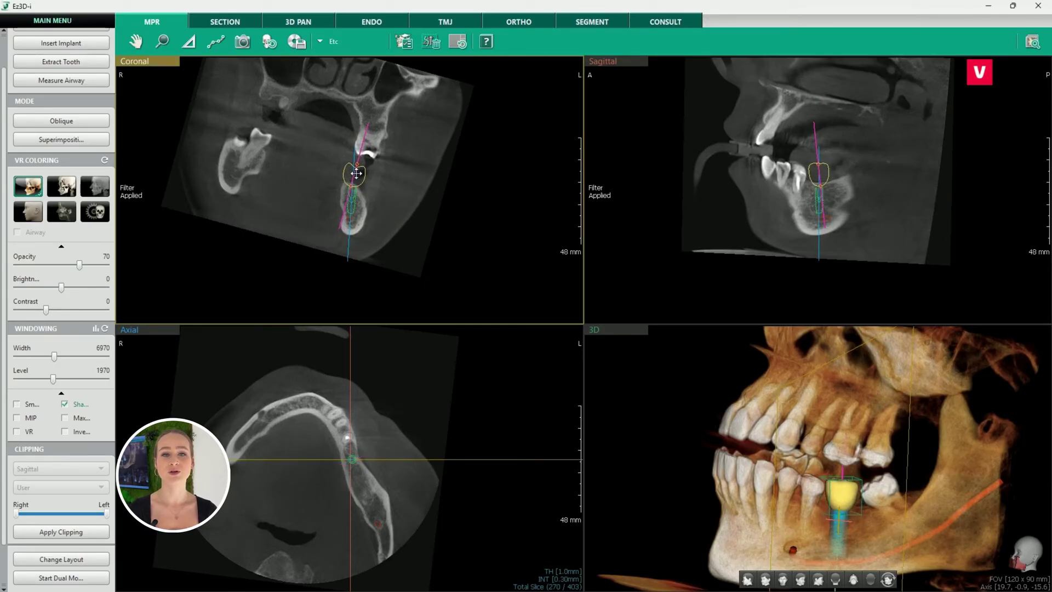
# Enable the Guide and Path options in the implant's properties and apply them.
pyautogui.rightClick(350, 196)
pyautogui.click(360, 209)
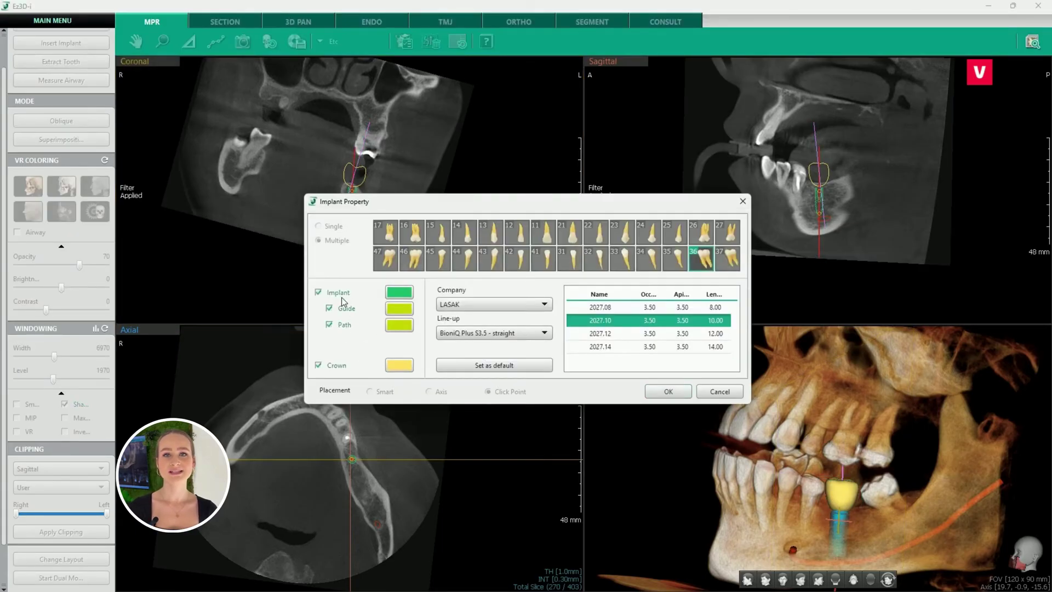
pyautogui.click(660, 386)
# Lock both the implant and its crown in the enlarged coronal view, and return to the four-view layout.
pyautogui.doubleClick(521, 159)
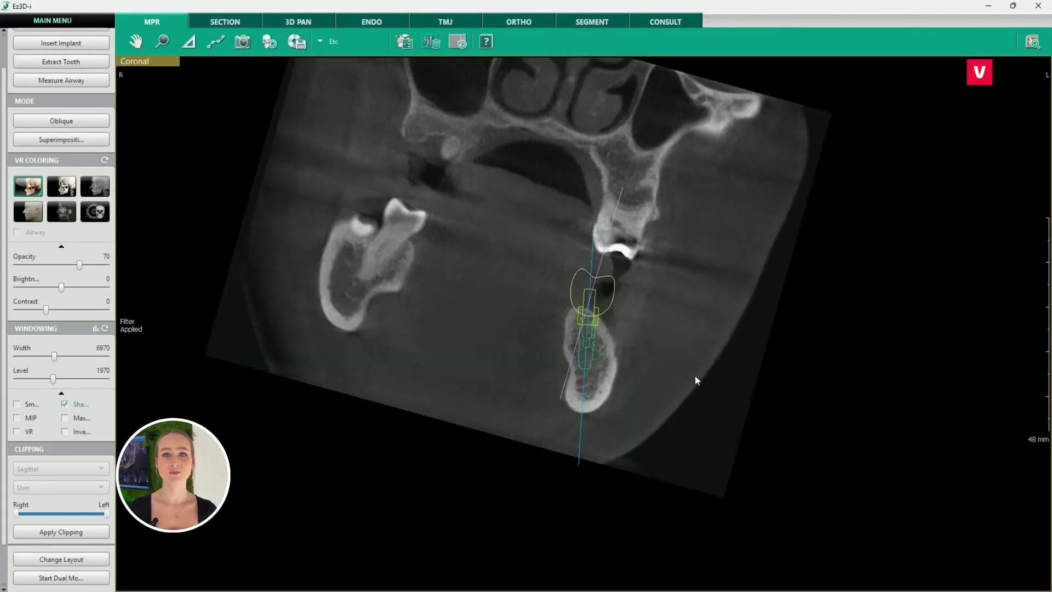
pyautogui.rightClick(592, 355)
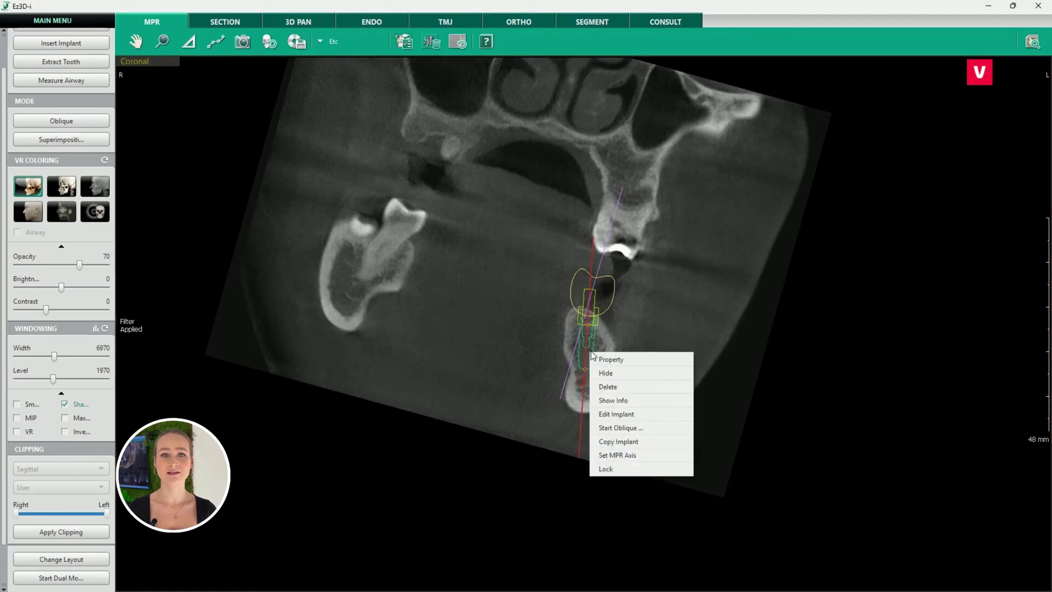
pyautogui.click(604, 472)
pyautogui.rightClick(606, 283)
pyautogui.click(630, 344)
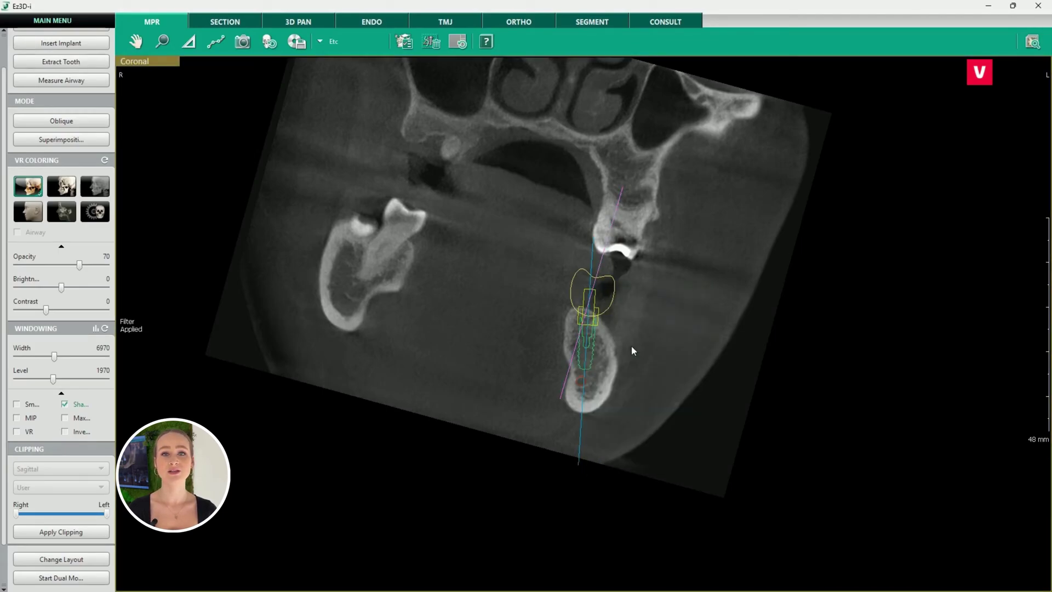
pyautogui.doubleClick(166, 64)
pyautogui.moveTo(959, 428); pyautogui.dragTo(975, 378)
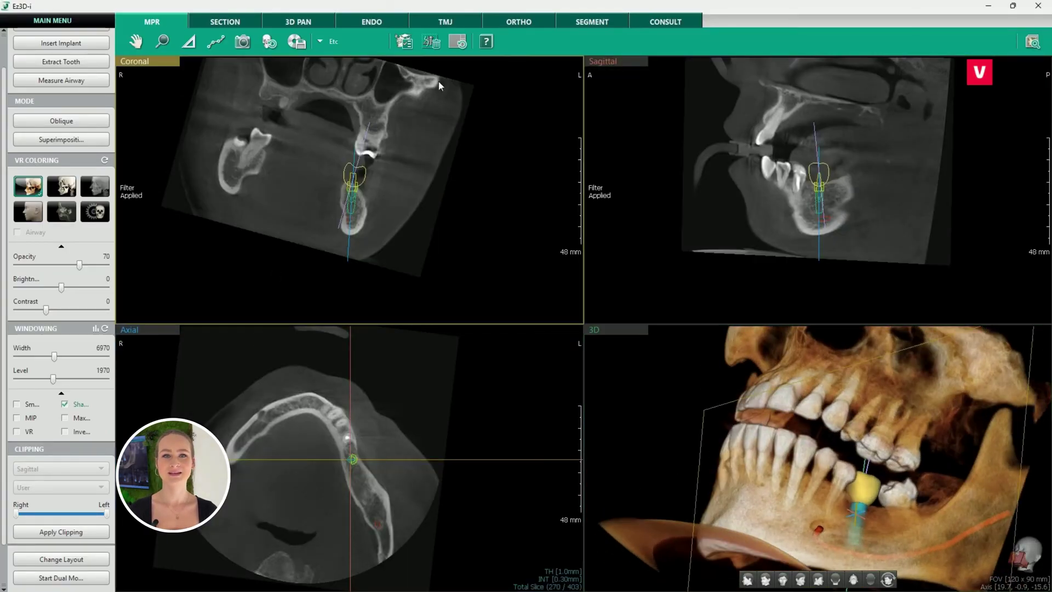
# Switch to the 3D panorama and change its layout to the one with Scout, Implant Bone Density and three sections.
pyautogui.click(304, 25)
pyautogui.click(61, 500)
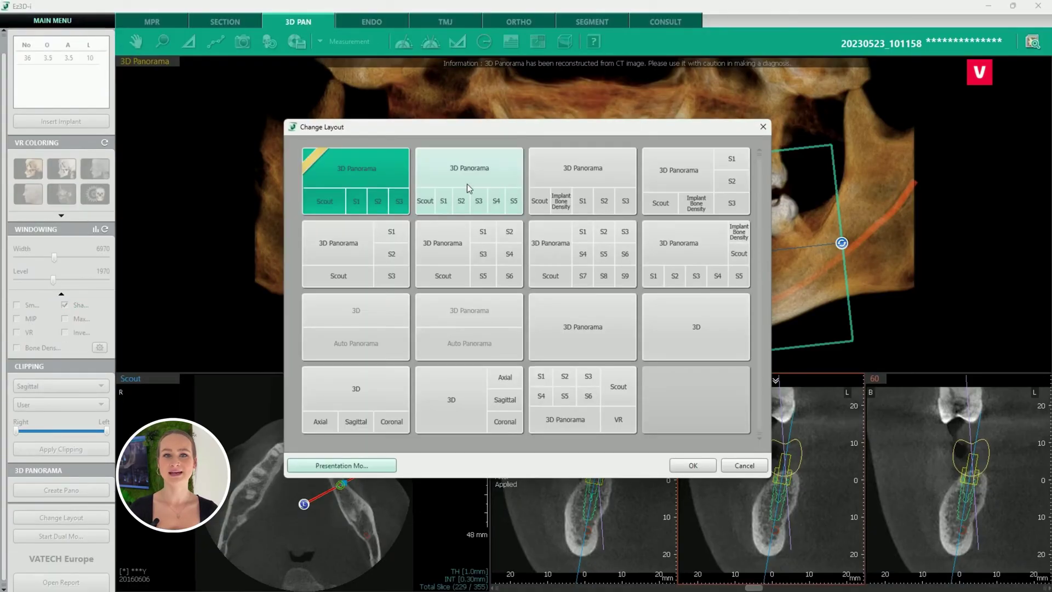
pyautogui.click(561, 203)
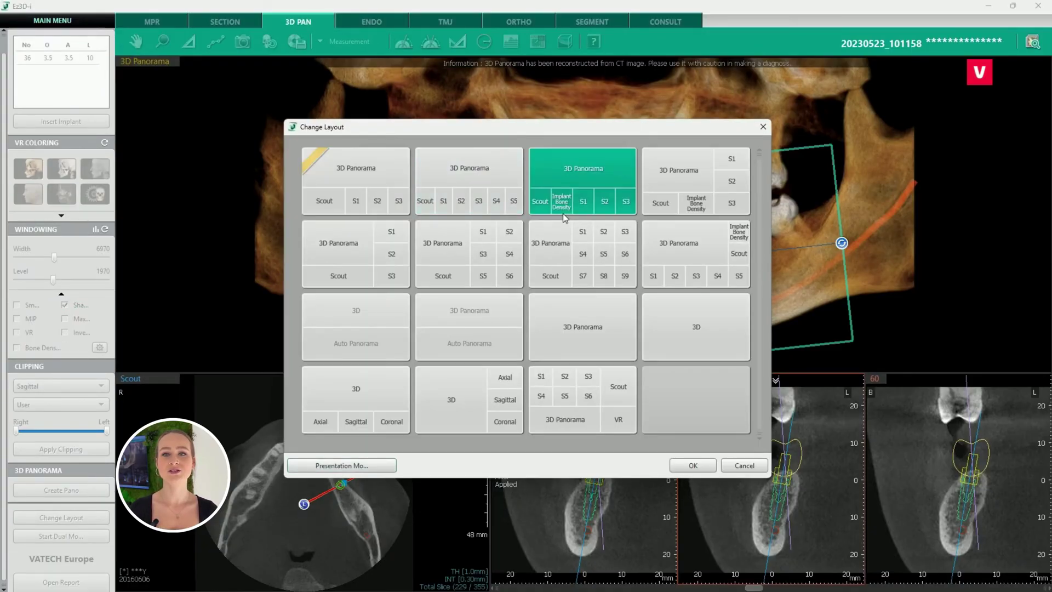
pyautogui.doubleClick(584, 175)
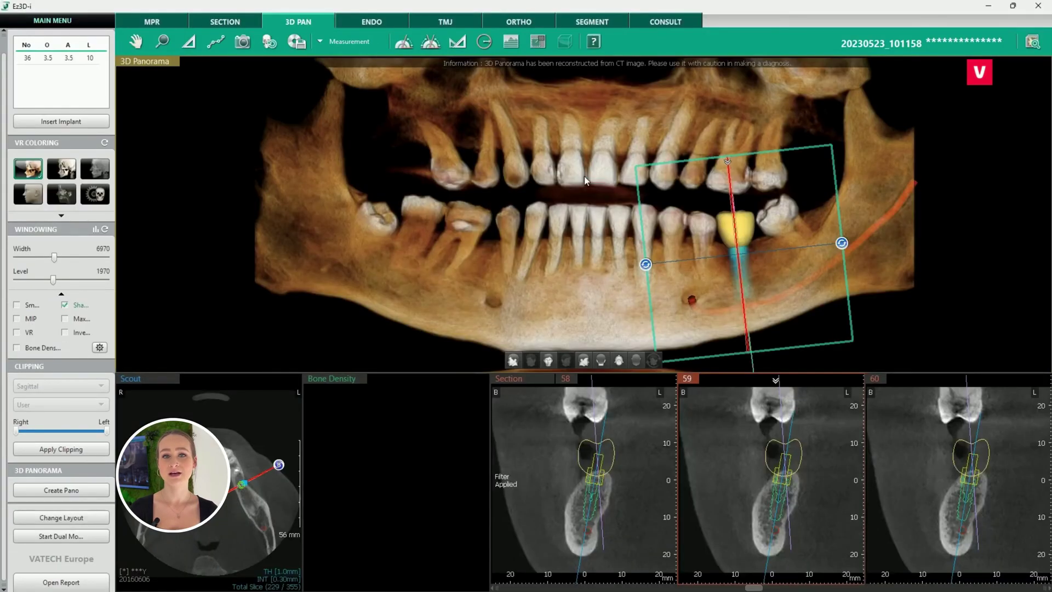
# Select the implant in the panorama and examine the bone density around it from several angles in the enlarged density view.
pyautogui.click(733, 251)
pyautogui.click(701, 243)
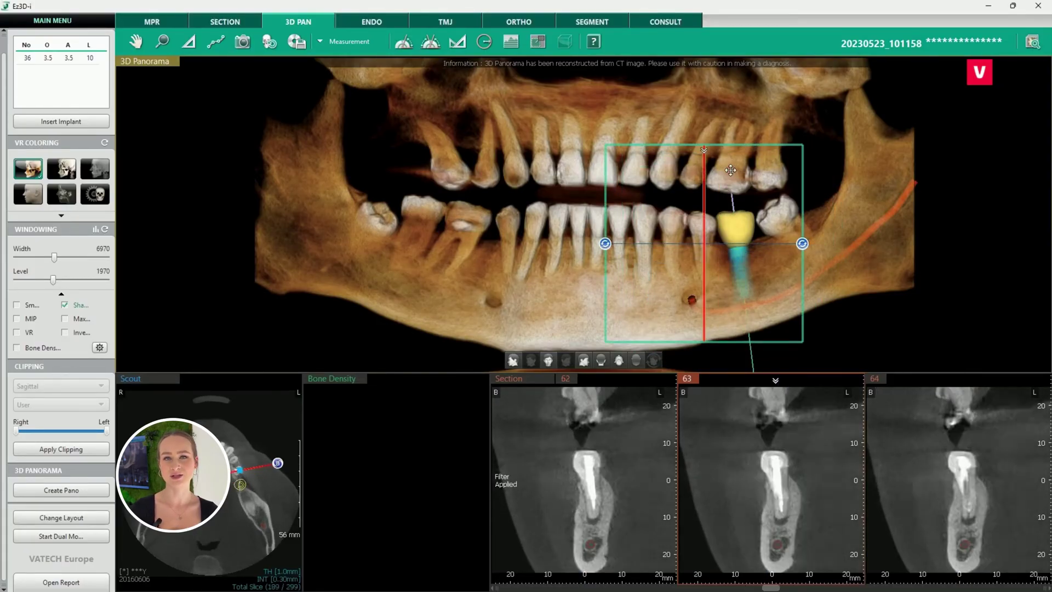
pyautogui.click(744, 267)
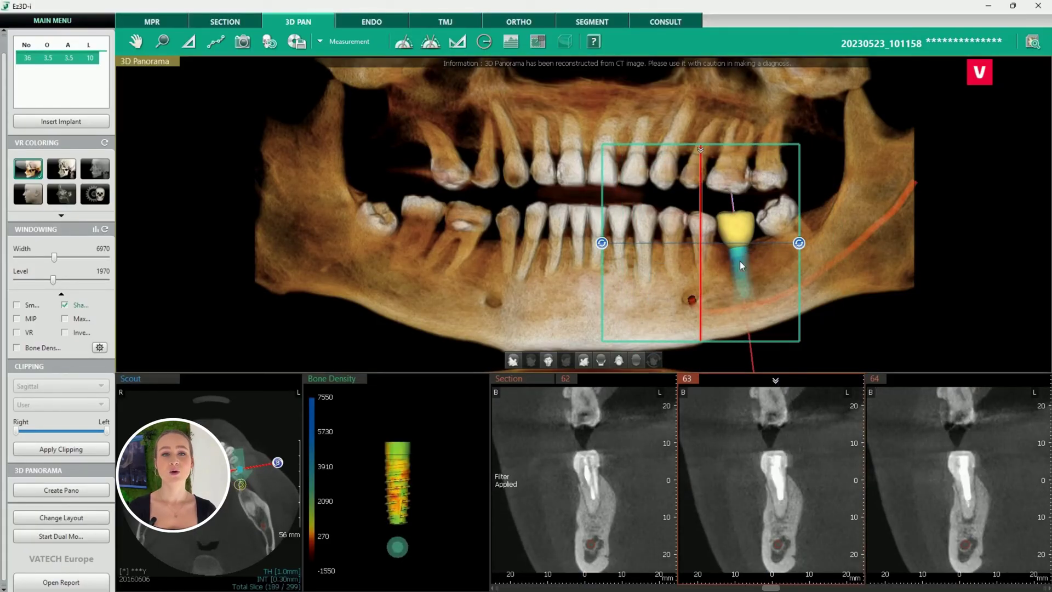
pyautogui.doubleClick(351, 379)
pyautogui.moveTo(367, 351); pyautogui.dragTo(269, 347)
pyautogui.moveTo(544, 410); pyautogui.dragTo(465, 339)
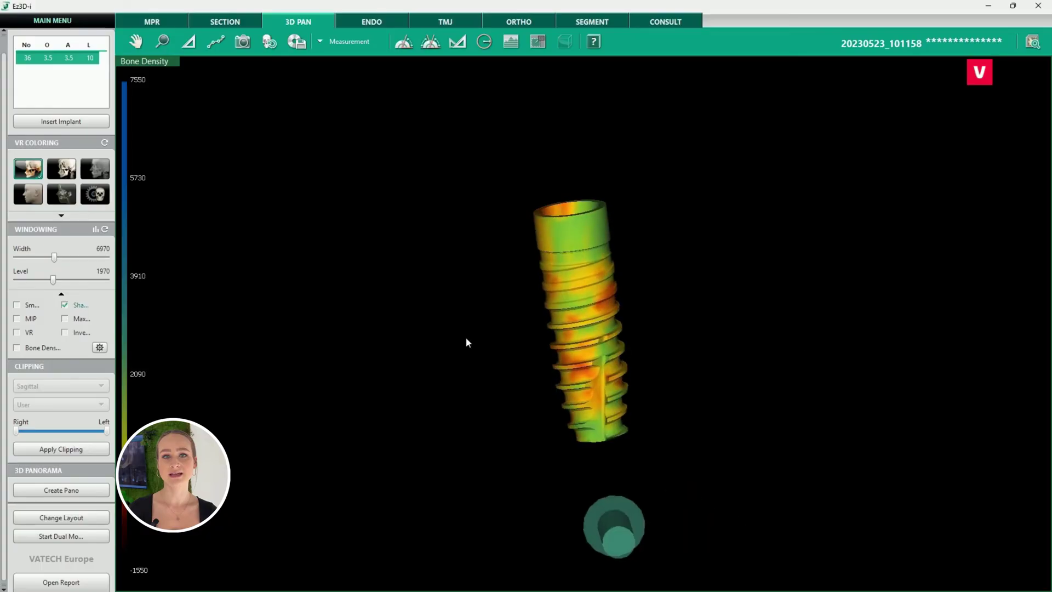
pyautogui.doubleClick(136, 61)
# Select implant 36 in the implant list to align the panorama sections with it, and open its options.
pyautogui.rightClick(737, 271)
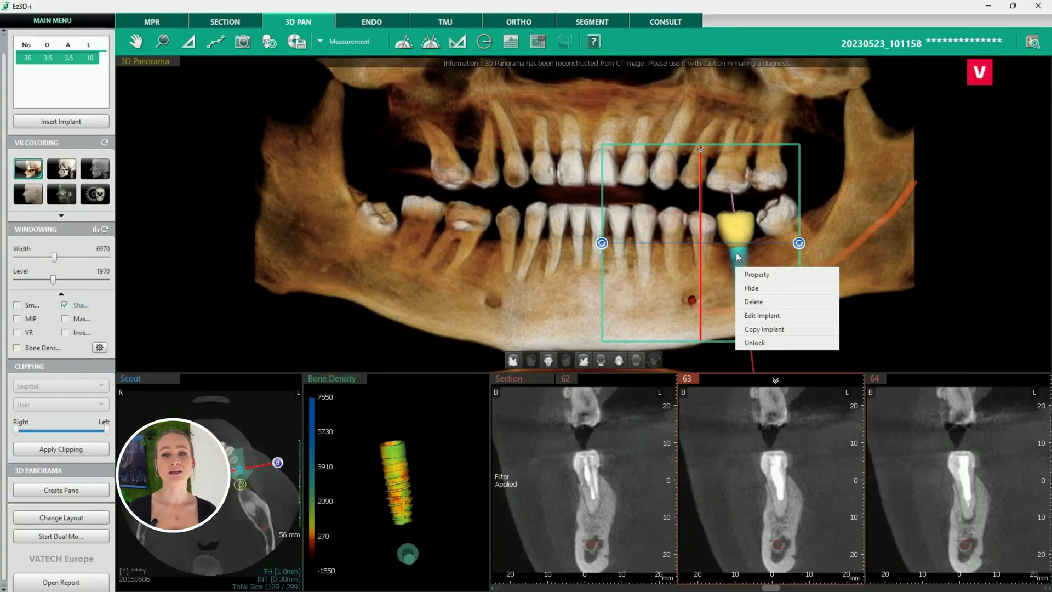
pyautogui.click(914, 134)
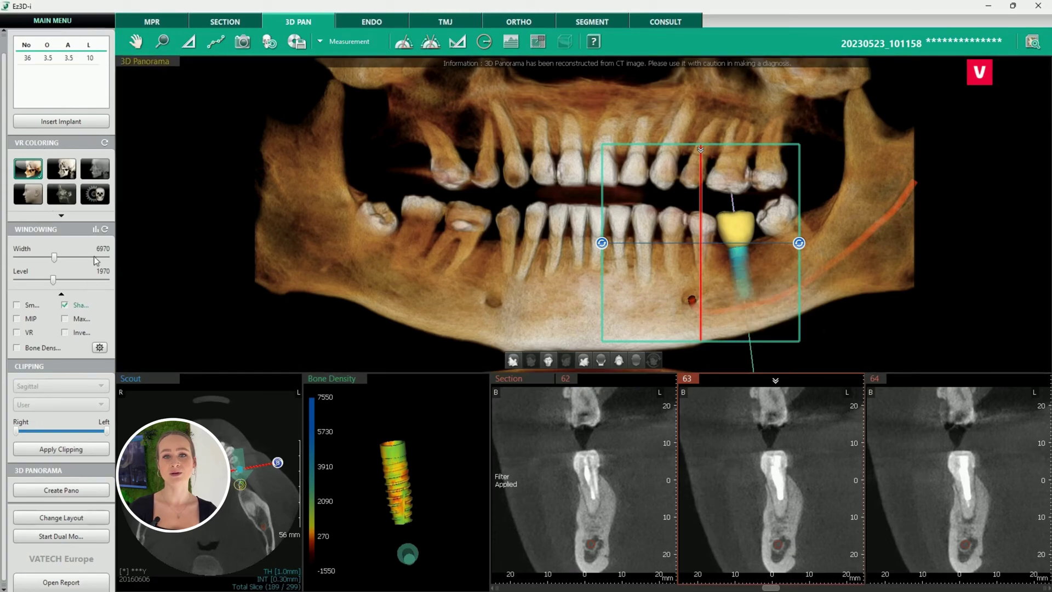
pyautogui.click(75, 58)
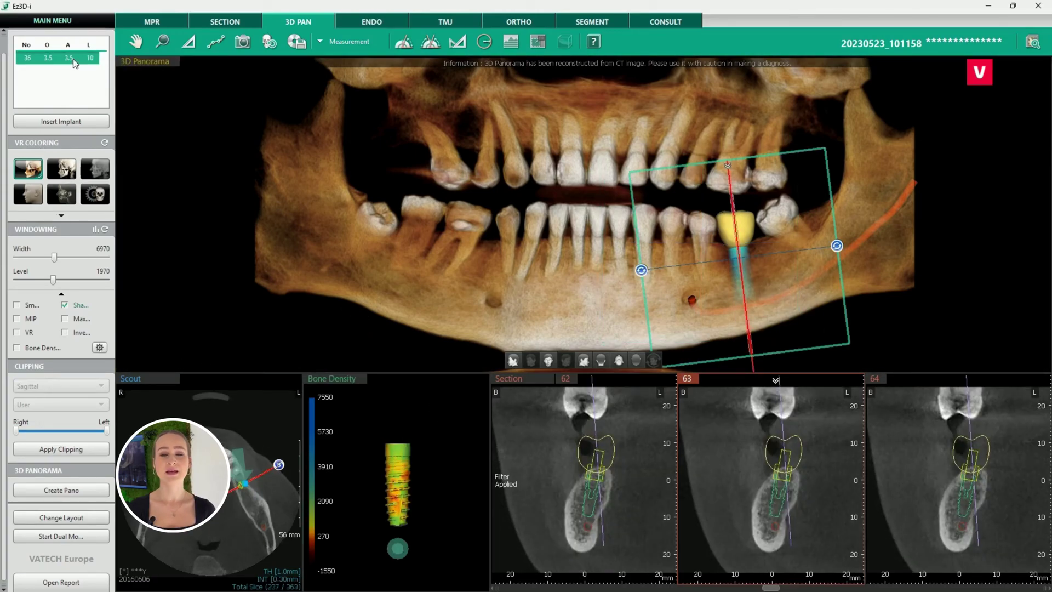
pyautogui.rightClick(76, 59)
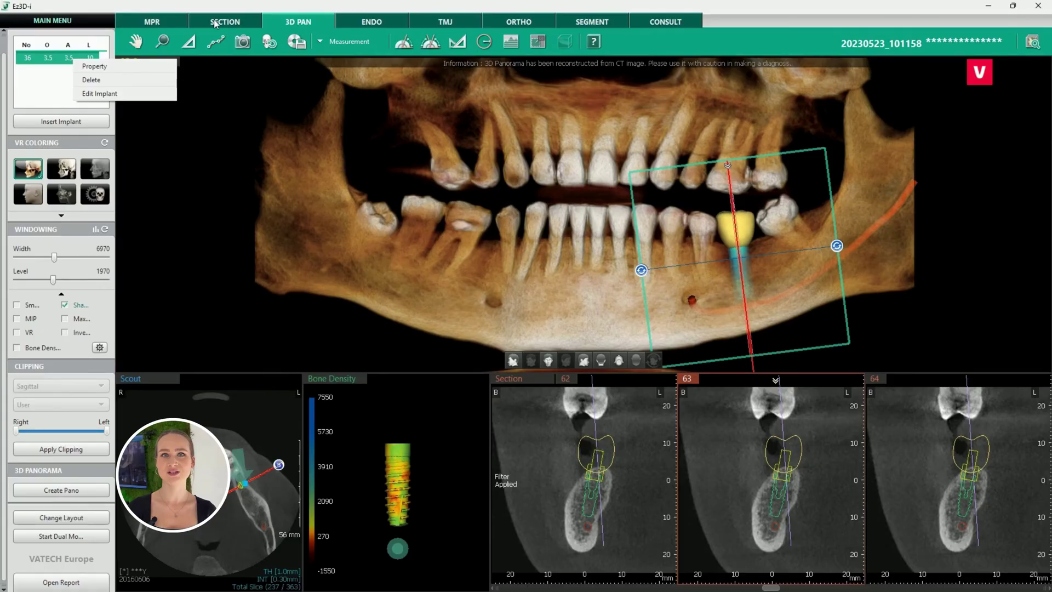
# Return to the MPR views, show the implant's information label and place it beside the jaw on the coronal view.
pyautogui.click(154, 22)
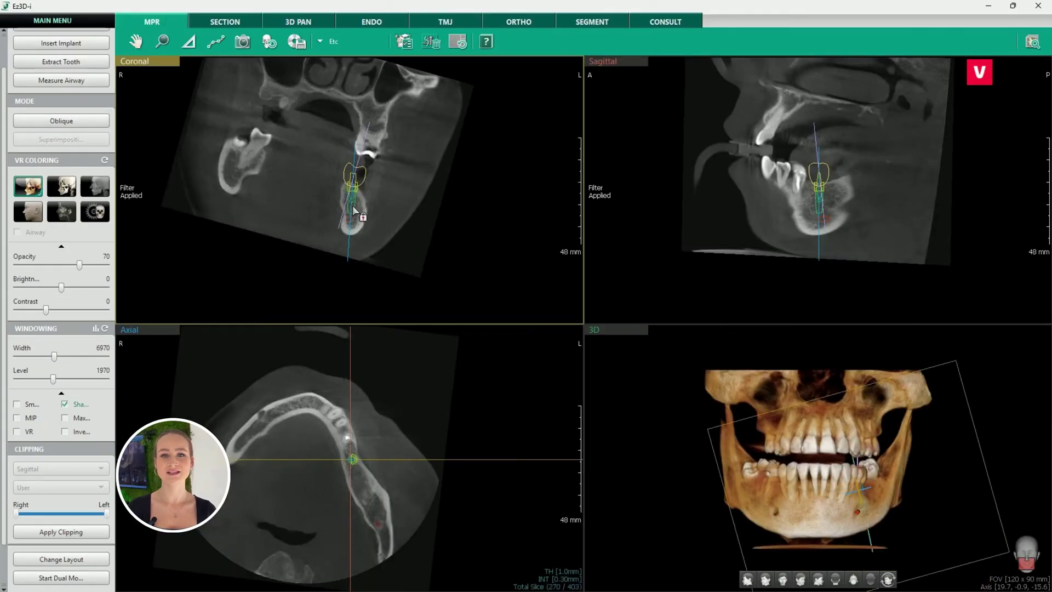
pyautogui.rightClick(352, 209)
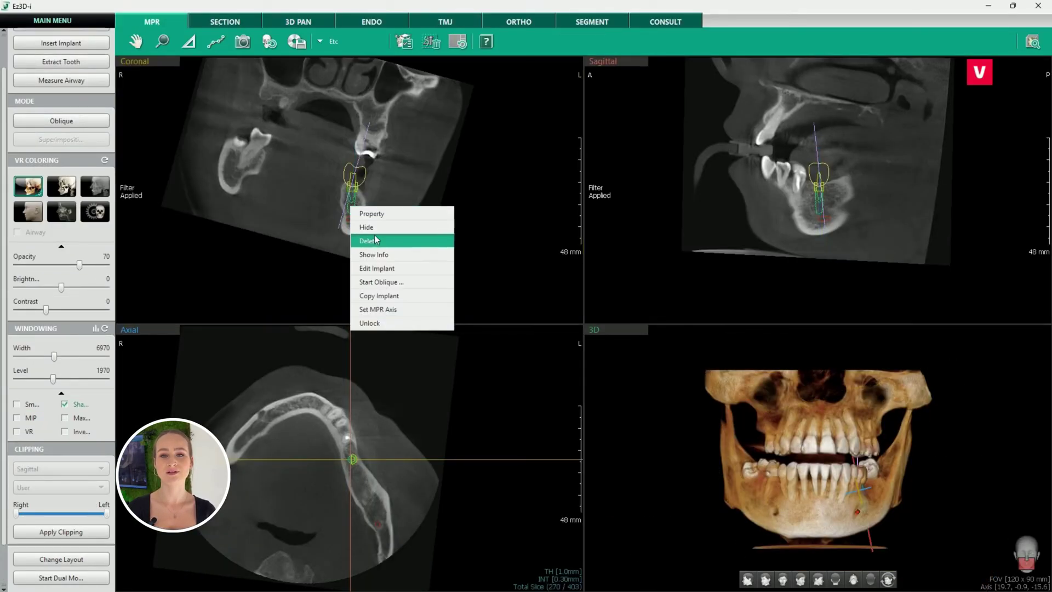
pyautogui.click(378, 254)
pyautogui.moveTo(403, 236); pyautogui.dragTo(461, 235)
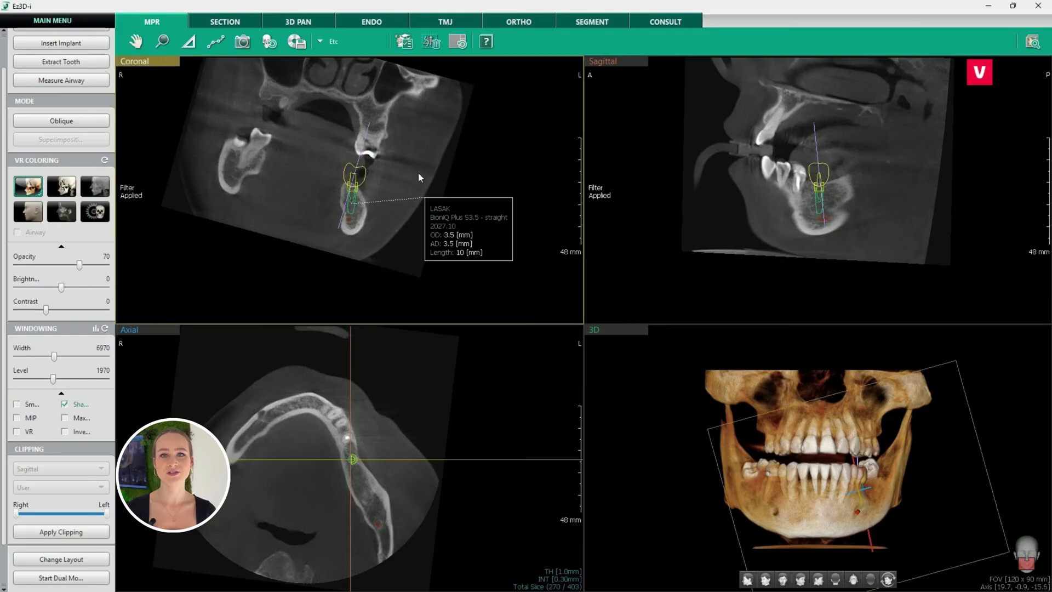
# Enlarge the 3D view, rotate the skull to show the implant from the side and capture an image of it.
pyautogui.moveTo(930, 466); pyautogui.dragTo(805, 472)
pyautogui.doubleClick(618, 332)
pyautogui.doubleClick(619, 337)
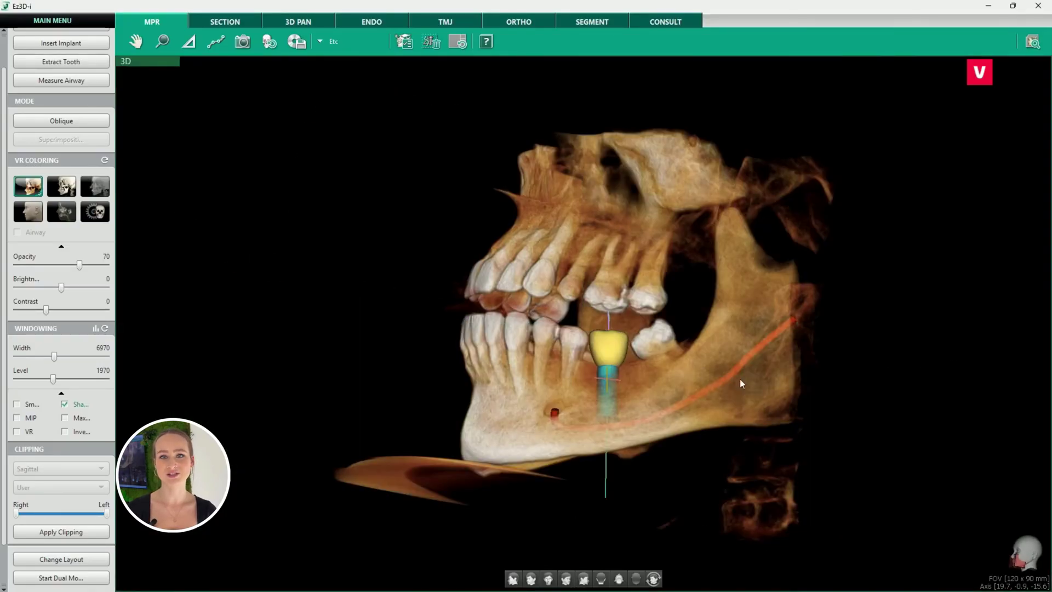
pyautogui.moveTo(745, 348); pyautogui.dragTo(804, 373)
pyautogui.click(242, 44)
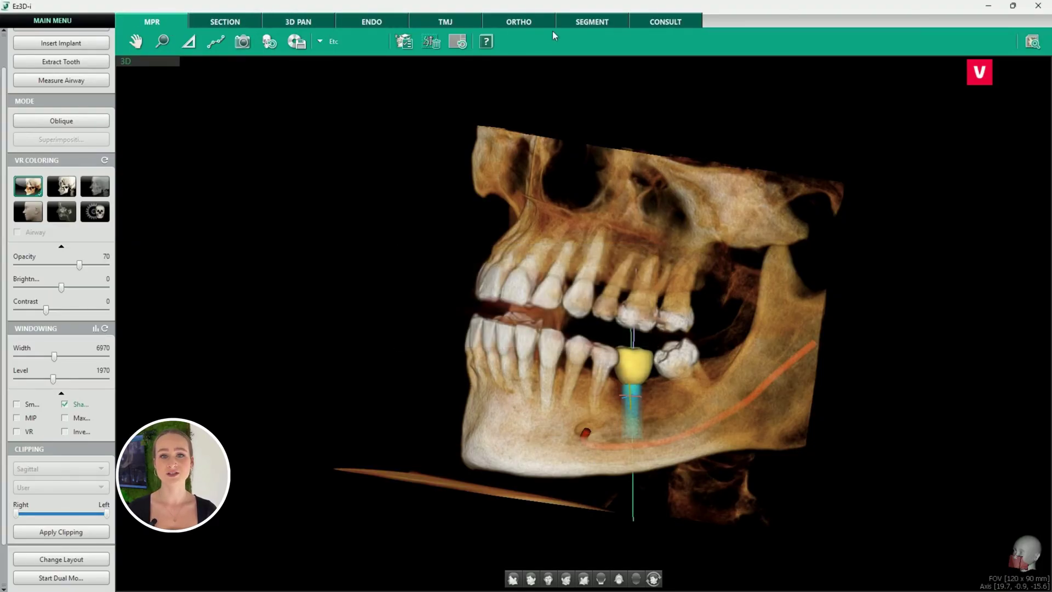
# Load the captured 3D image into the Consult viewer and open the second implant video from the consult contents.
pyautogui.click(670, 22)
pyautogui.doubleClick(171, 554)
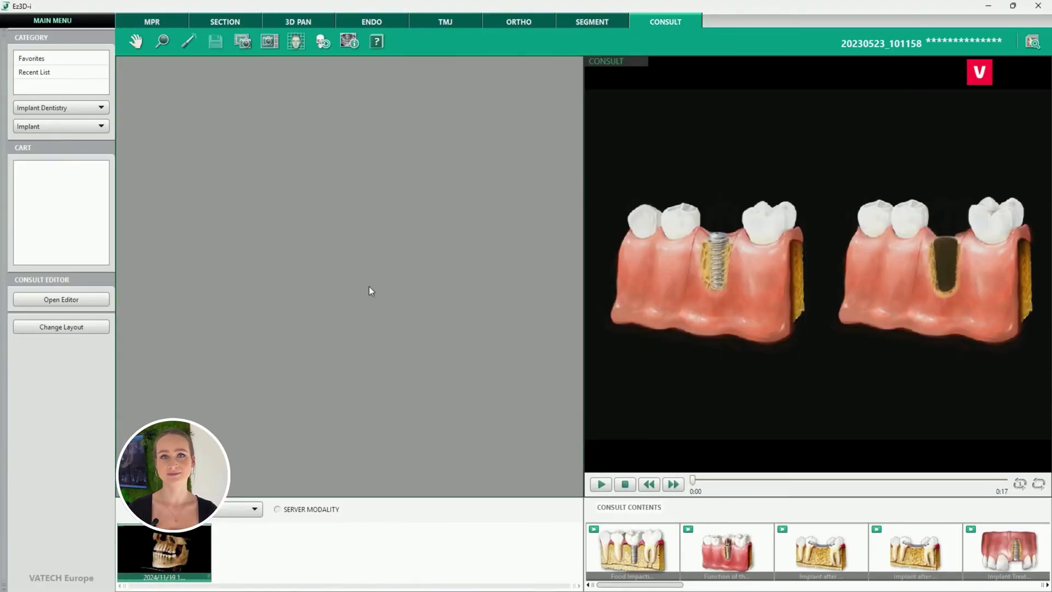
pyautogui.doubleClick(703, 546)
pyautogui.moveTo(164, 555); pyautogui.dragTo(267, 305)
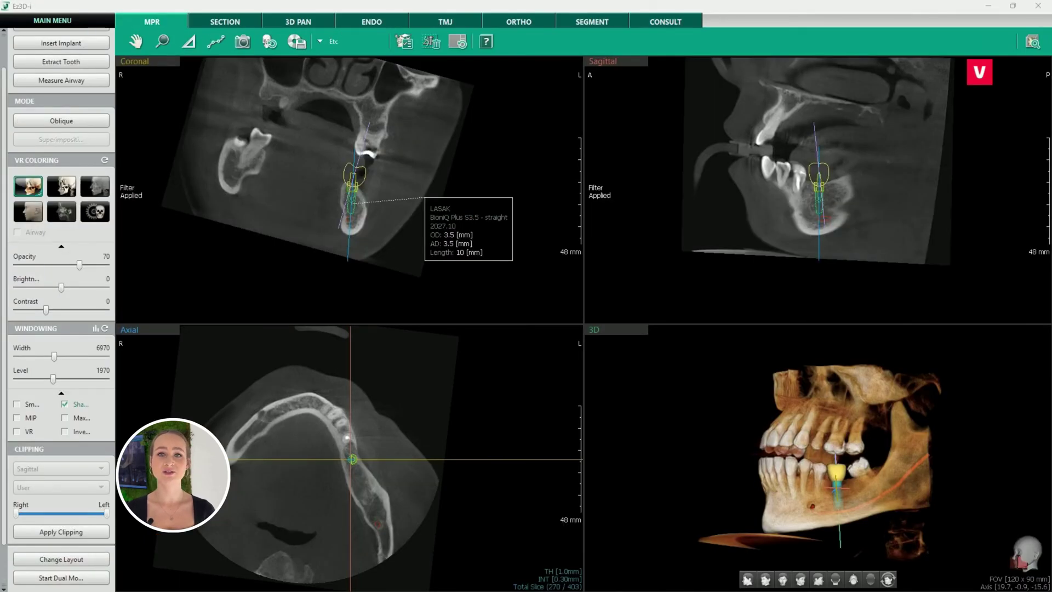
# Set up a surface model export that includes the implant, implant path and implant guide along with the CT data.
pyautogui.click(197, 301)
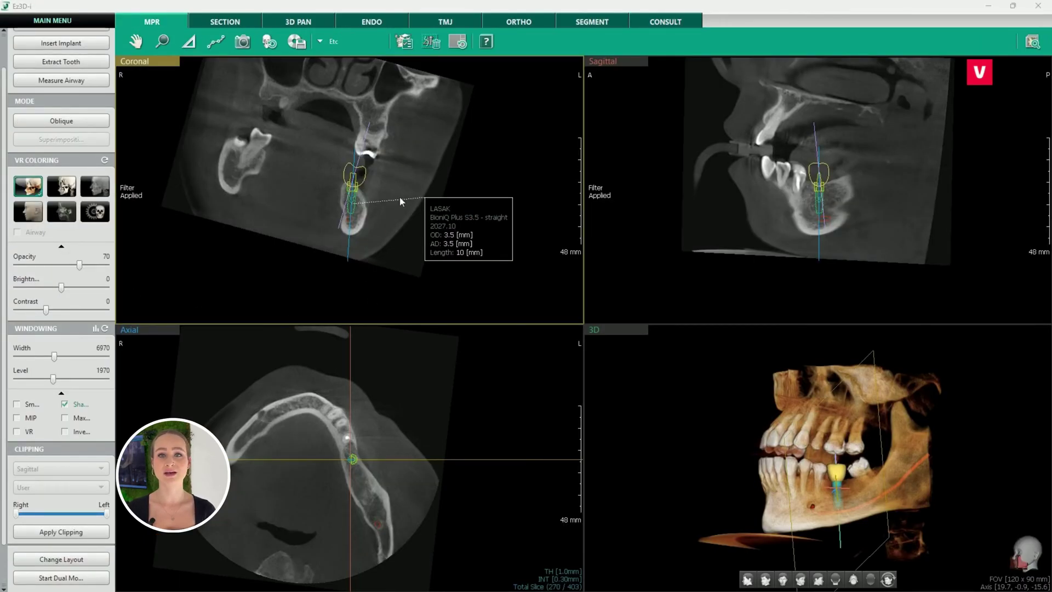
pyautogui.click(60, 21)
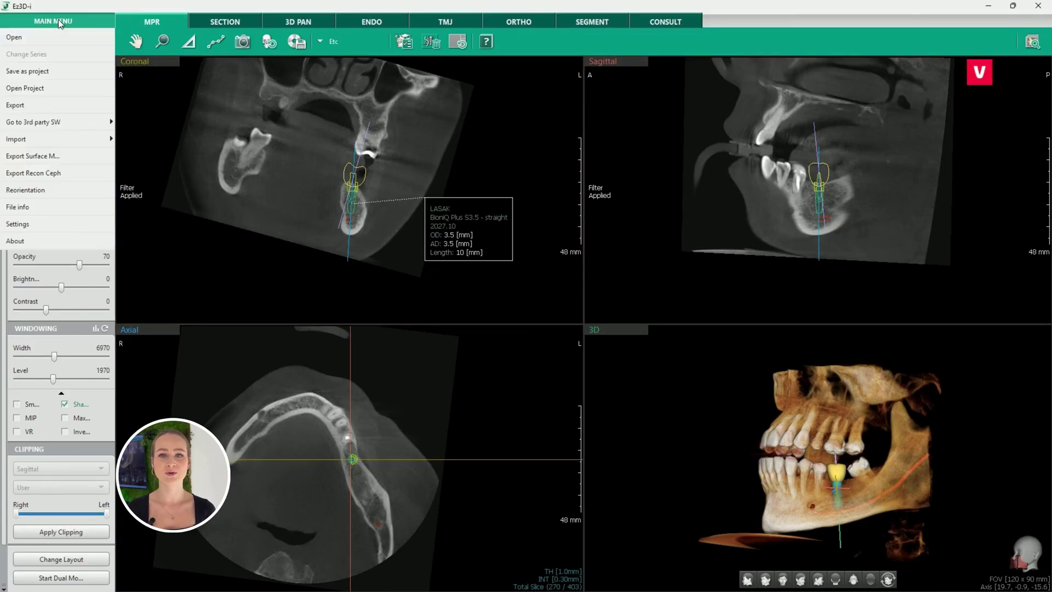
pyautogui.click(30, 157)
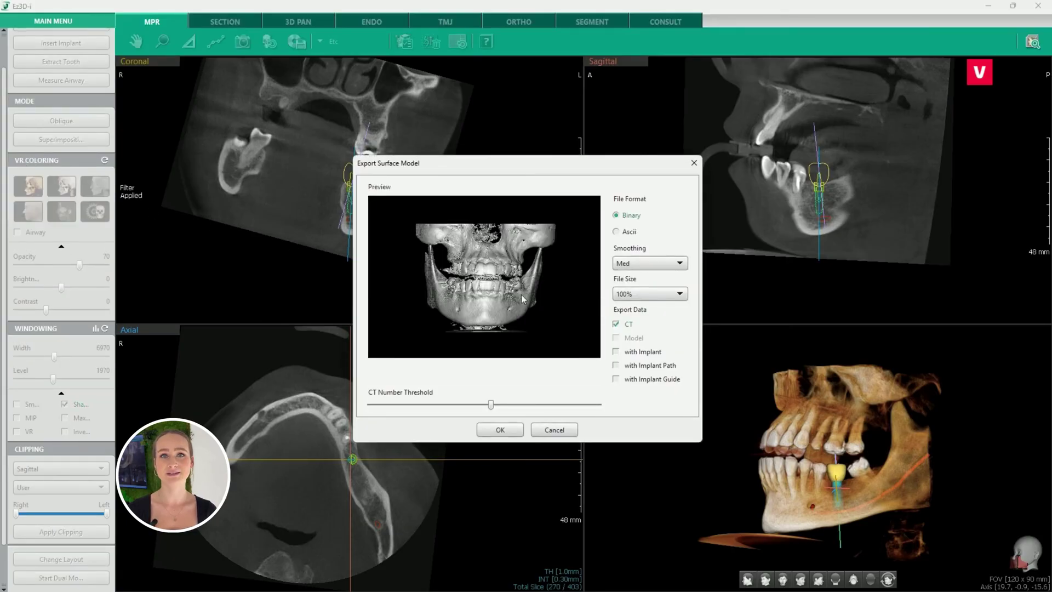
pyautogui.click(616, 352)
pyautogui.click(616, 365)
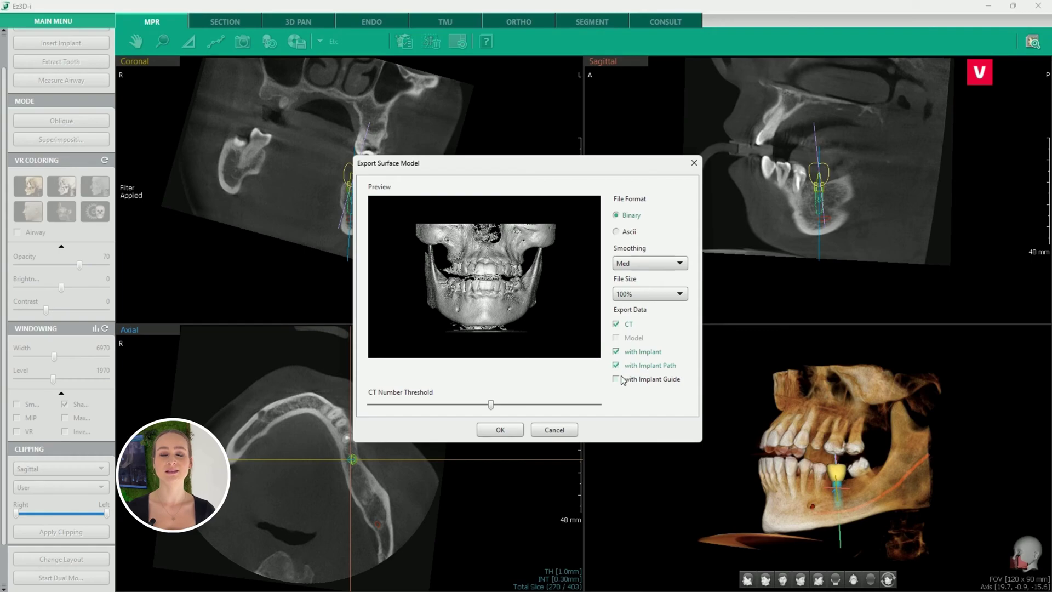
pyautogui.click(617, 379)
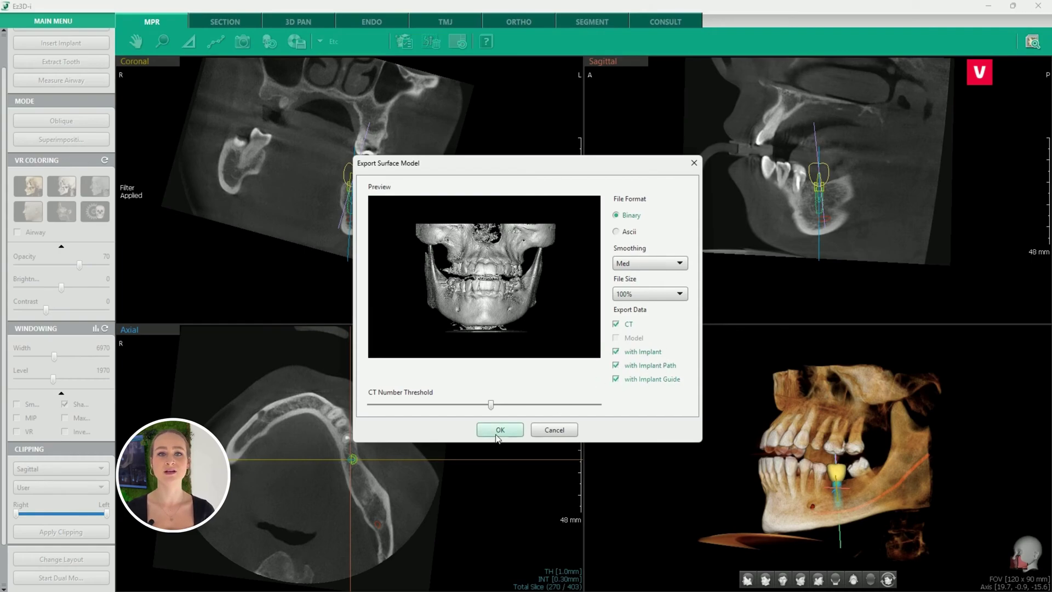